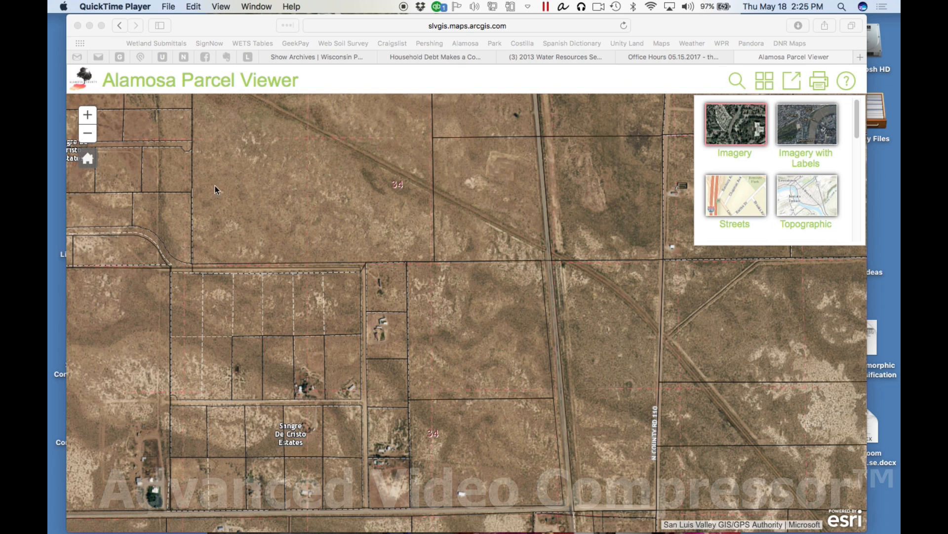
Zoom the parcel map out until both Mosca and the town of Alamosa are in view
left_click(80, 134)
left_click(89, 136)
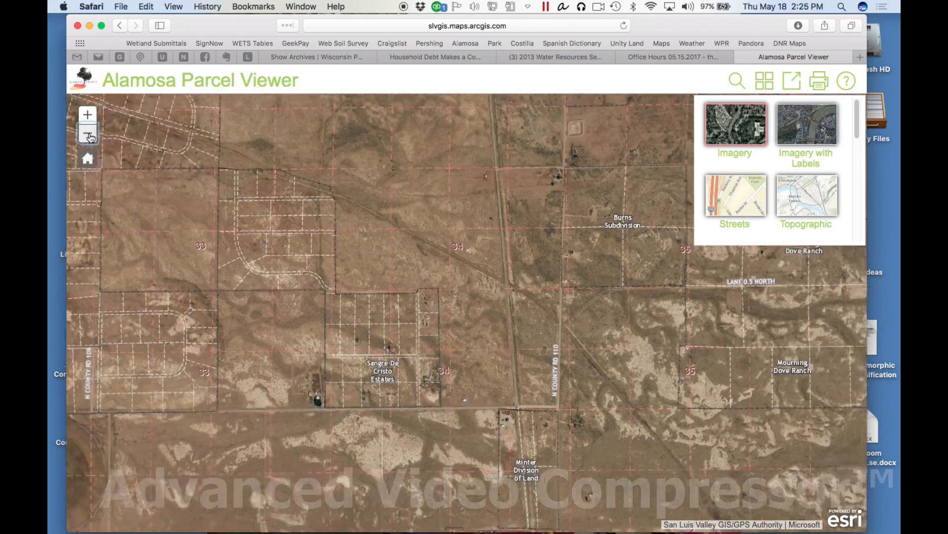
left_click(88, 134)
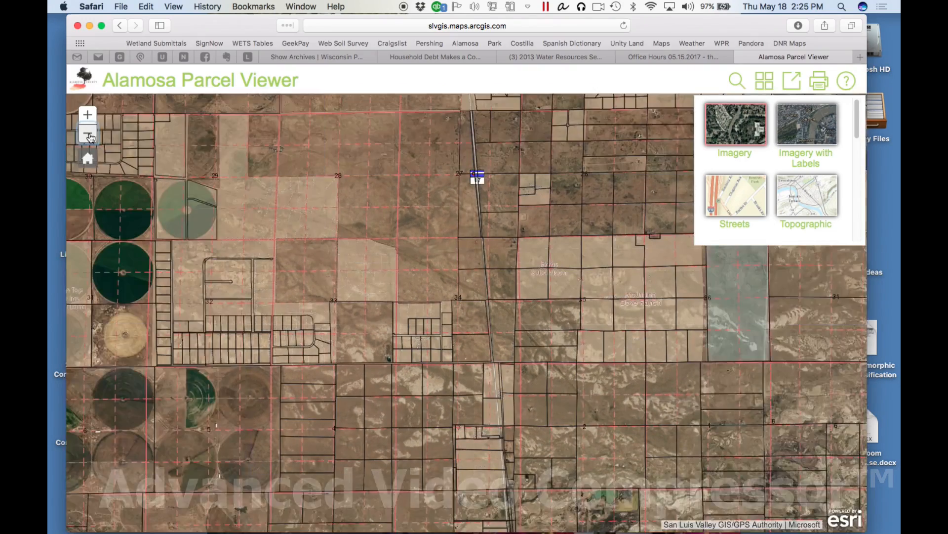
left_click(89, 136)
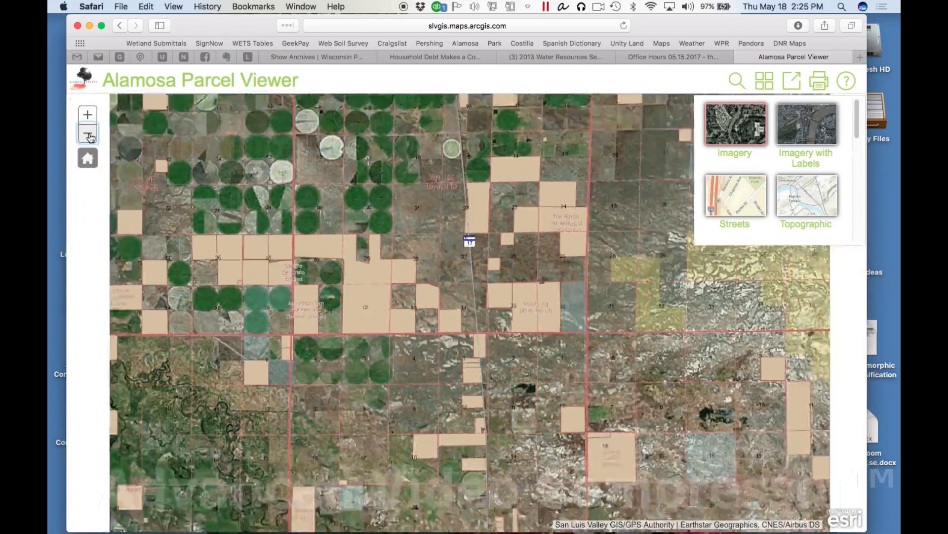
left_click(90, 137)
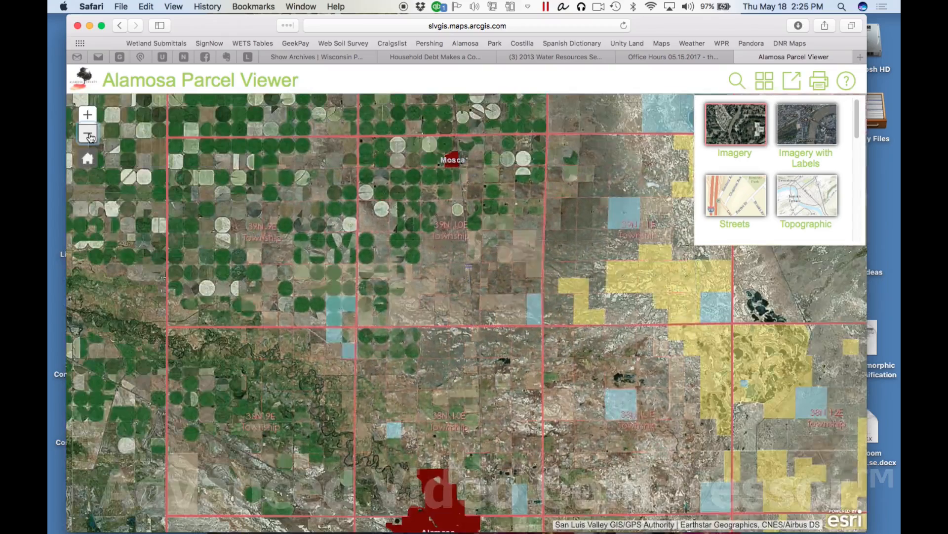
left_click_drag(501, 483, 502, 432)
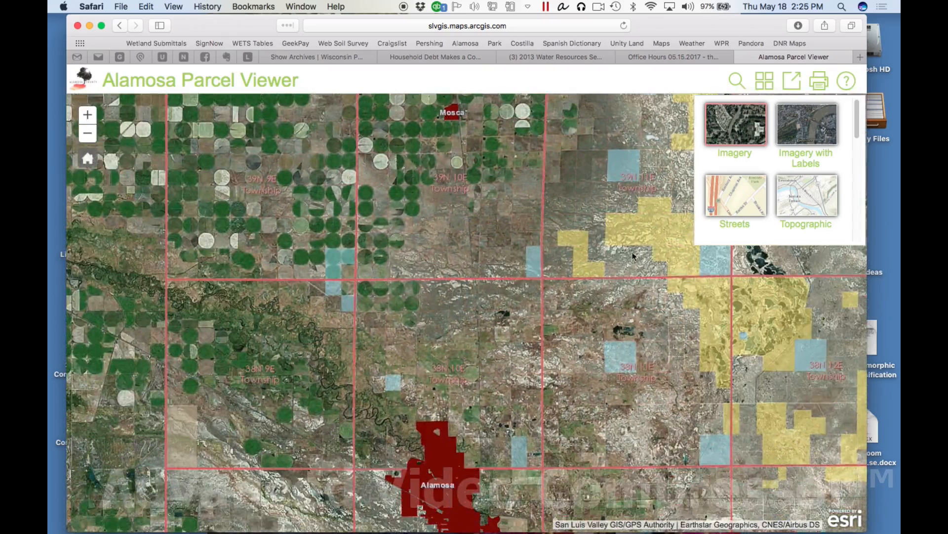
Move the browser window aside, switch to Google Earth Pro and dismiss its start-up tip
left_click_drag(731, 29, 610, 29)
mouse_move(443, 514)
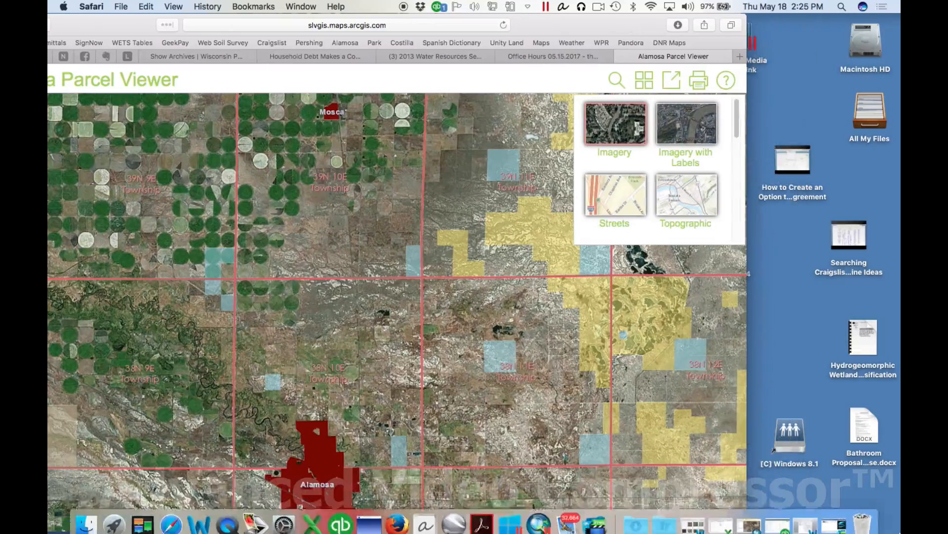
left_click(454, 515)
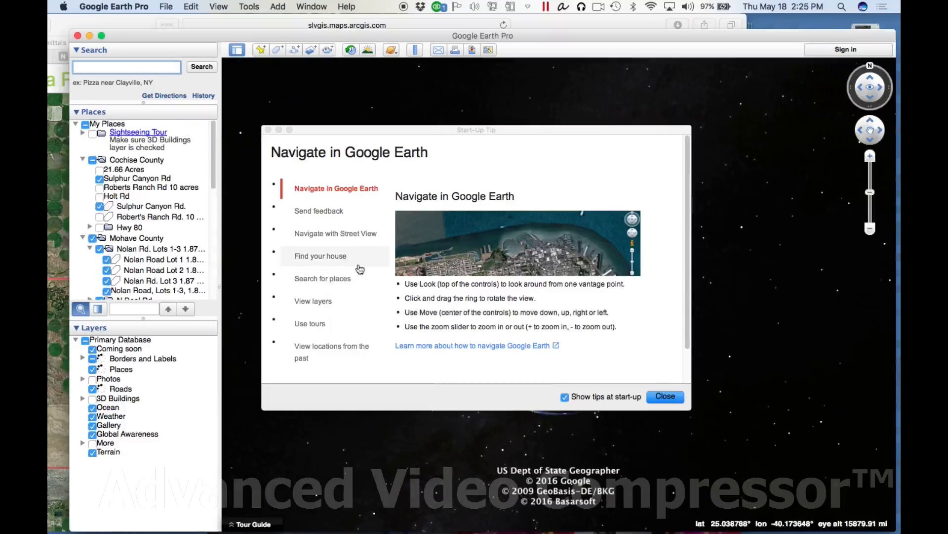
left_click(656, 399)
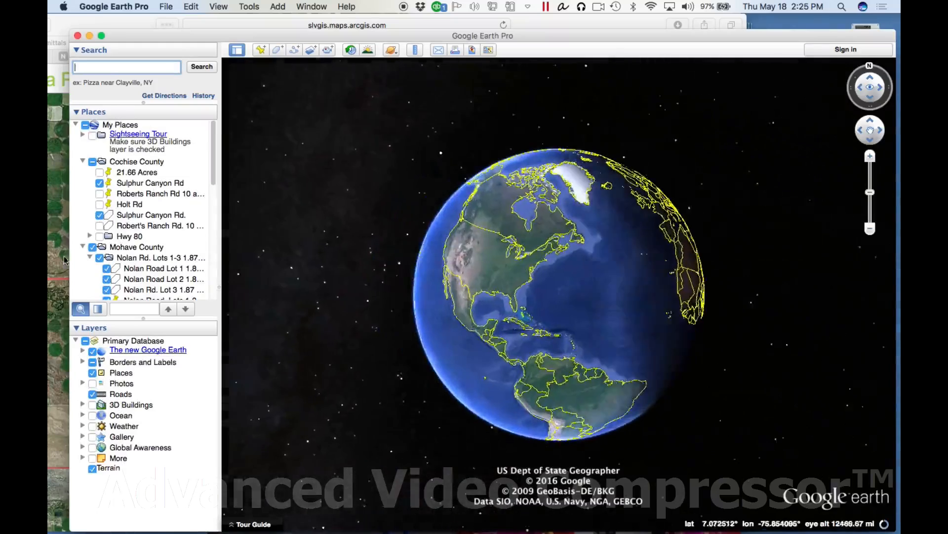
Search for Alamosa, CO and bring the area north of the town into view
type("al")
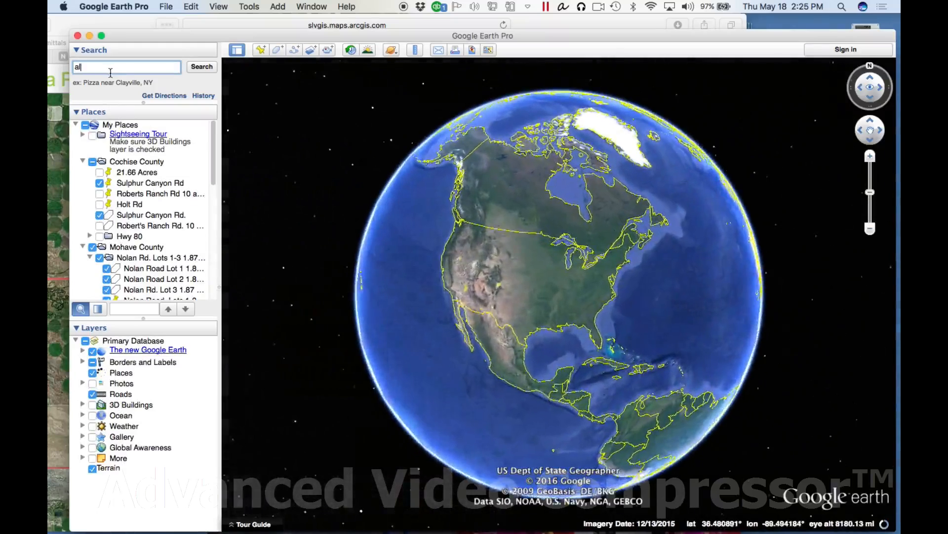
type("amosa")
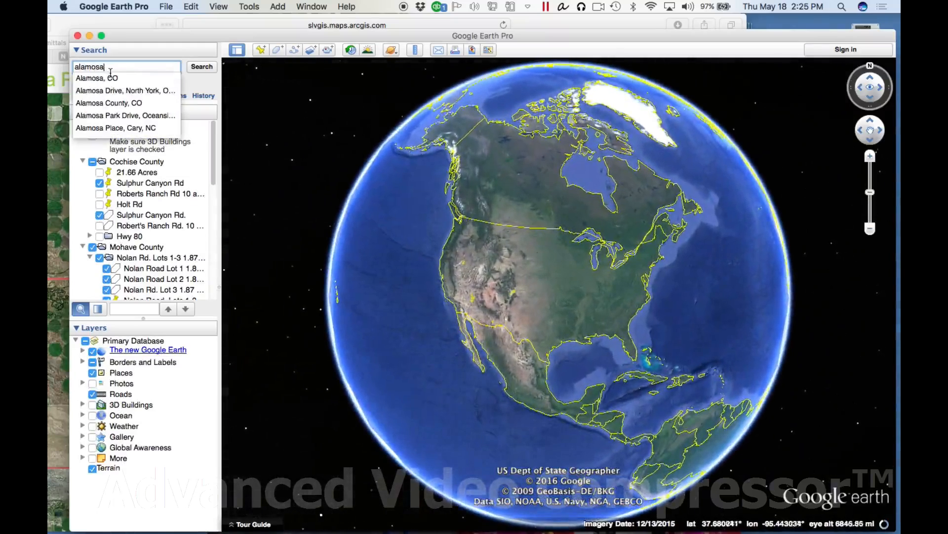
key("Down")
key("Return")
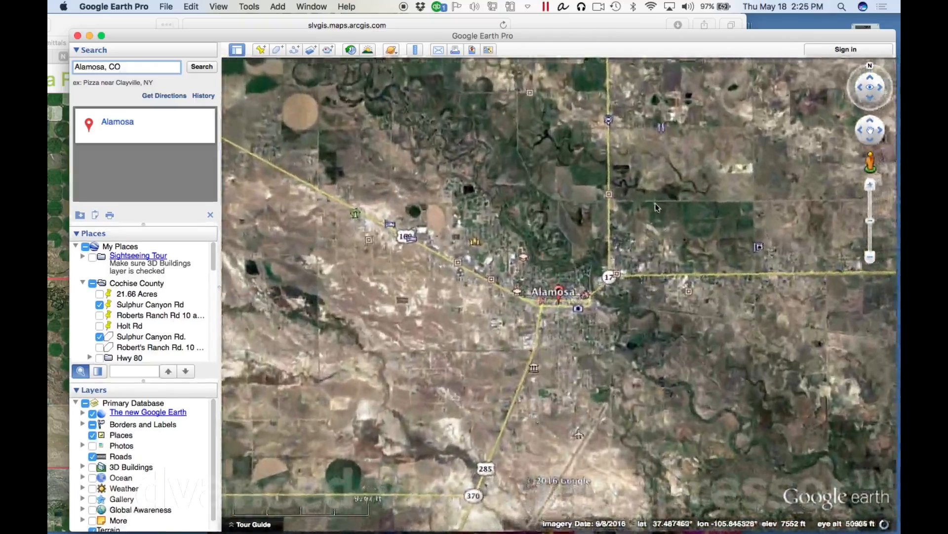
scroll(658, 237, "down", 3)
left_click_drag(661, 272, 638, 360)
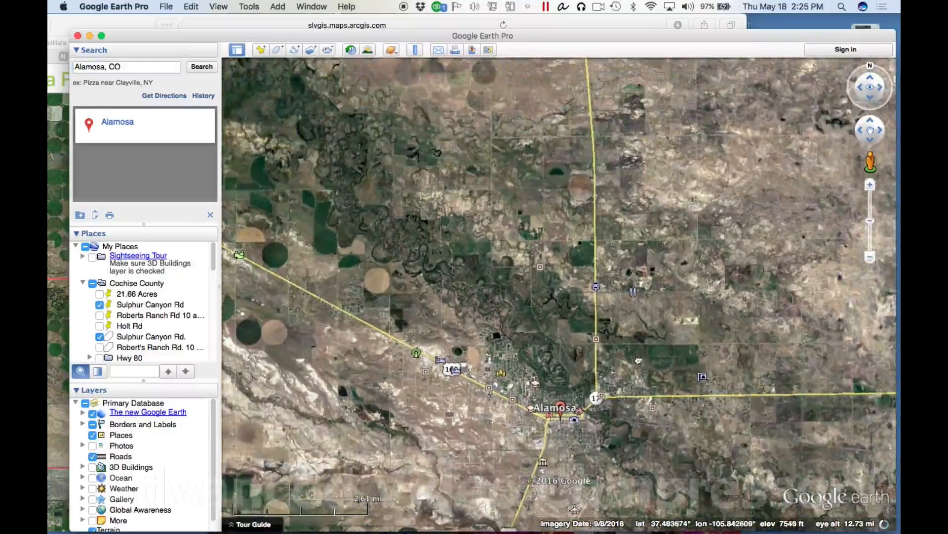
Return to the Alamosa Parcel Viewer and locate the Sangre De Cristo Estates parcels west of N County Rd 110
left_click_drag(150, 40, 381, 33)
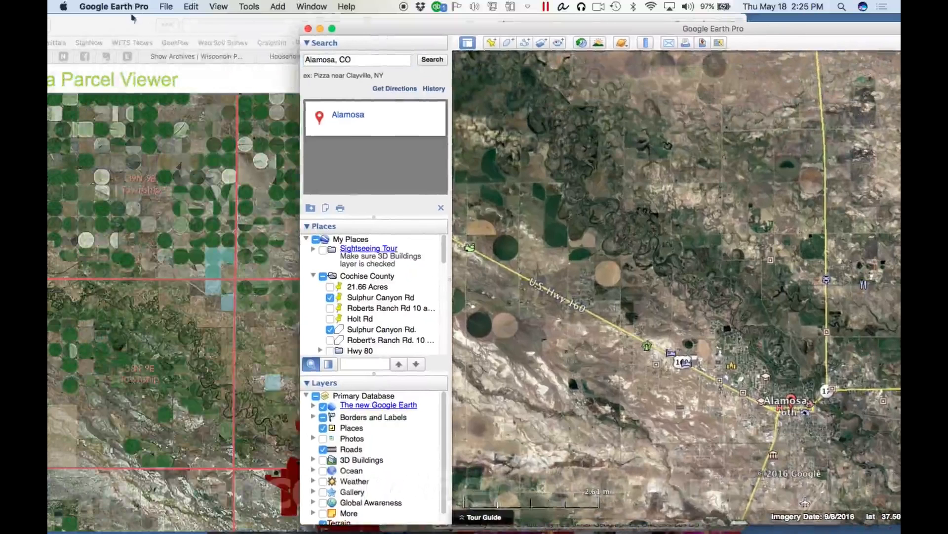
left_click(105, 27)
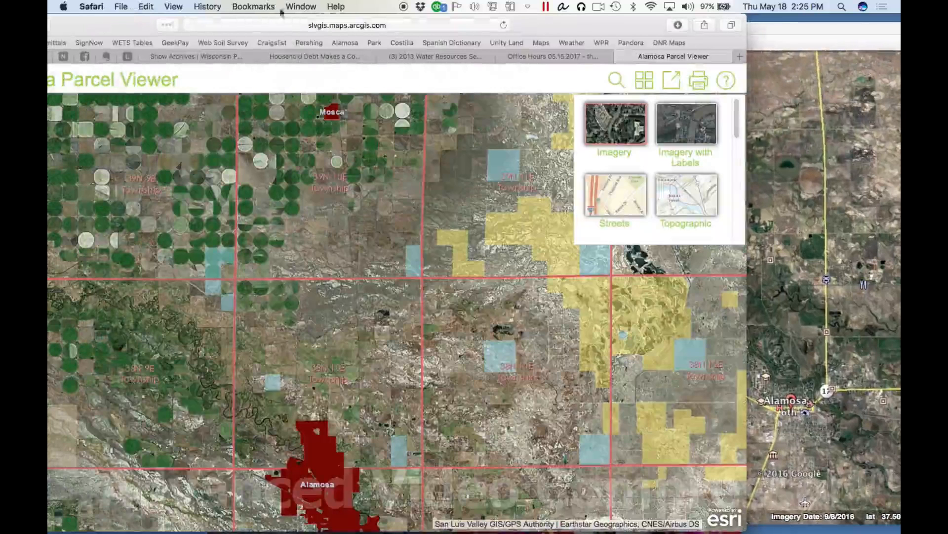
left_click_drag(117, 28, 203, 29)
left_click(92, 116)
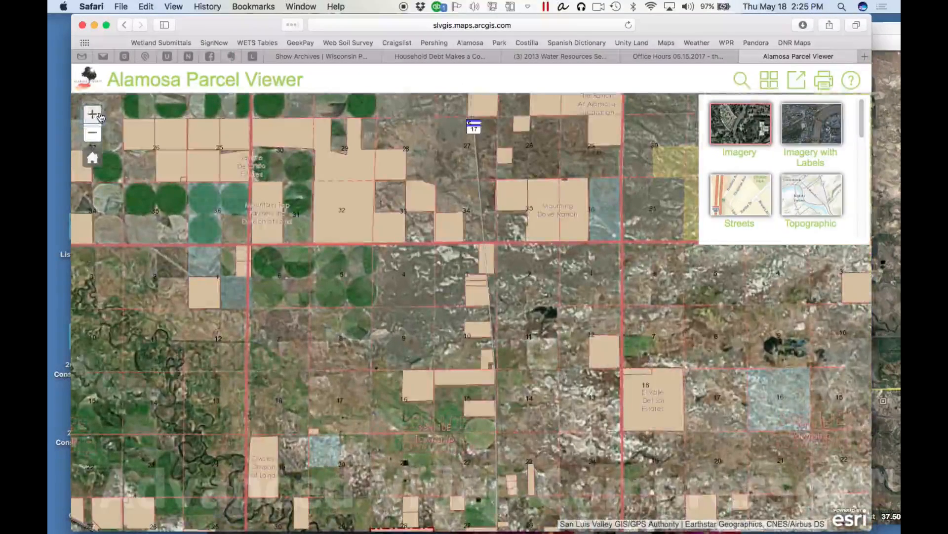
left_click(92, 115)
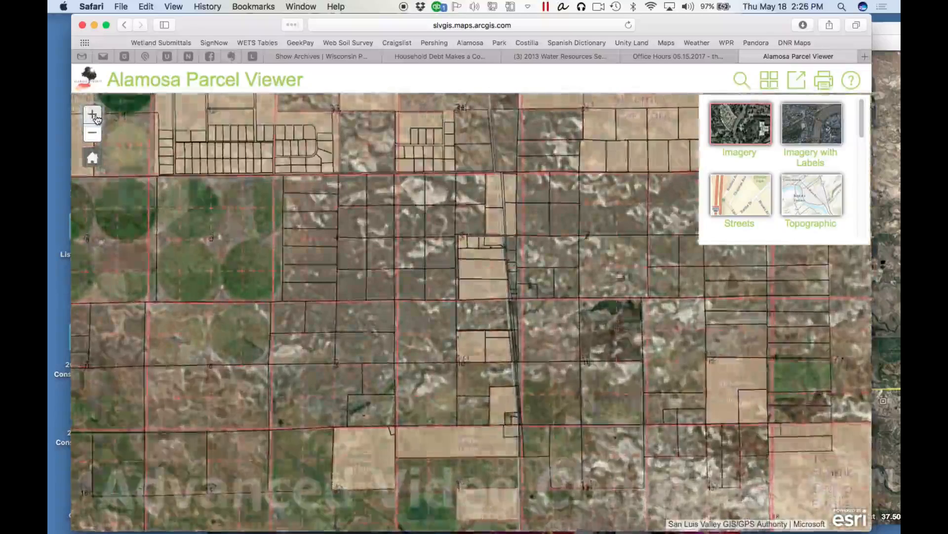
left_click(94, 116)
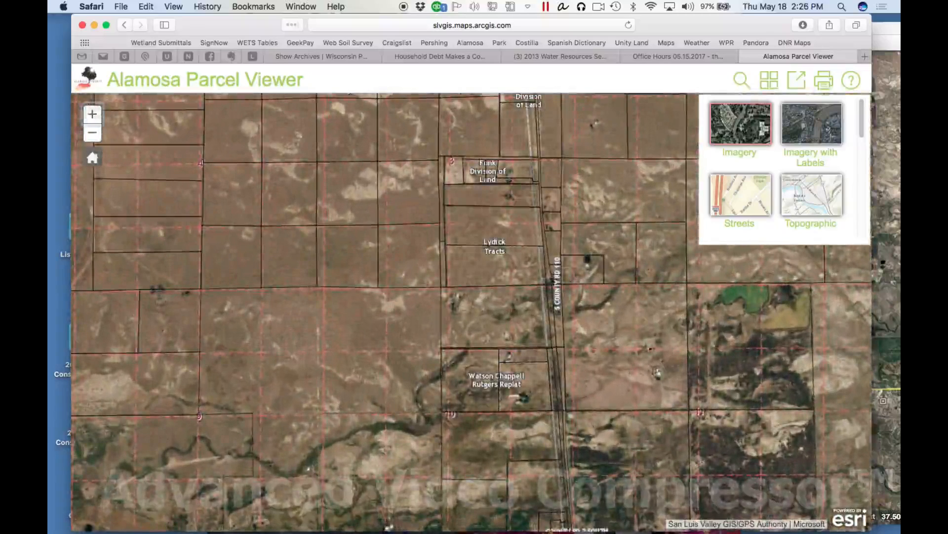
left_click_drag(595, 359, 568, 237)
mouse_move(569, 390)
left_mouse_down()
mouse_move(553, 224)
mouse_move(546, 400)
left_mouse_up()
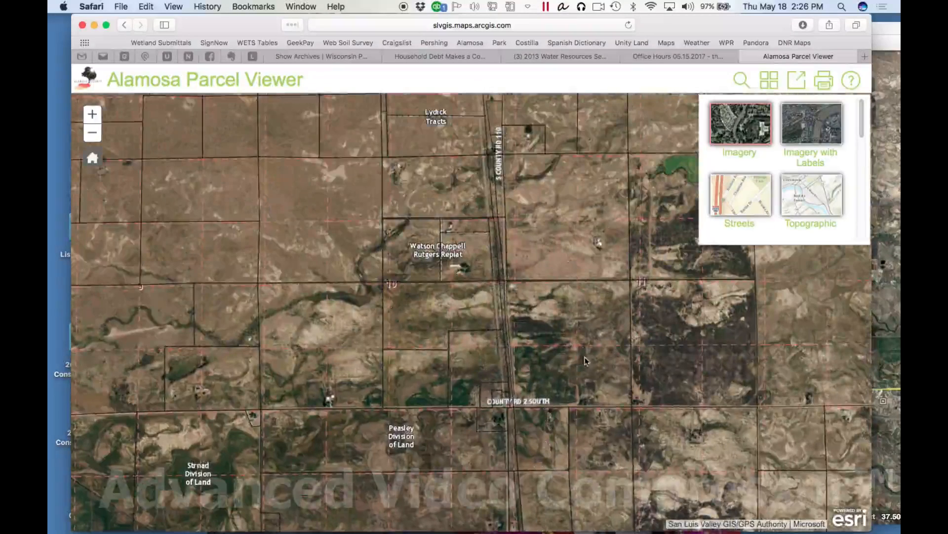
left_click_drag(550, 214, 594, 459)
left_click_drag(522, 126, 531, 282)
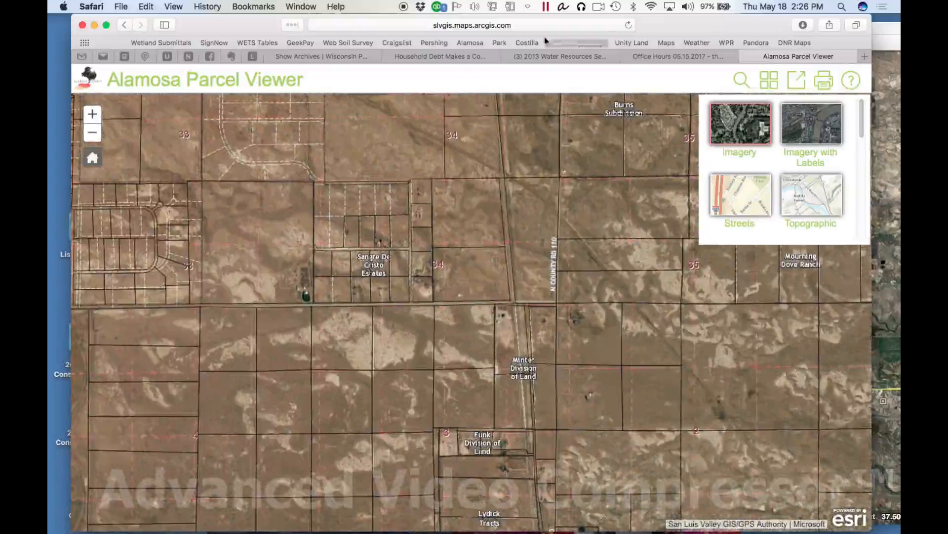
Arrange Google Earth Pro beside the parcel map and zoom in on Highway 17 north of Alamosa
left_click_drag(708, 31, 445, 34)
left_click(741, 31)
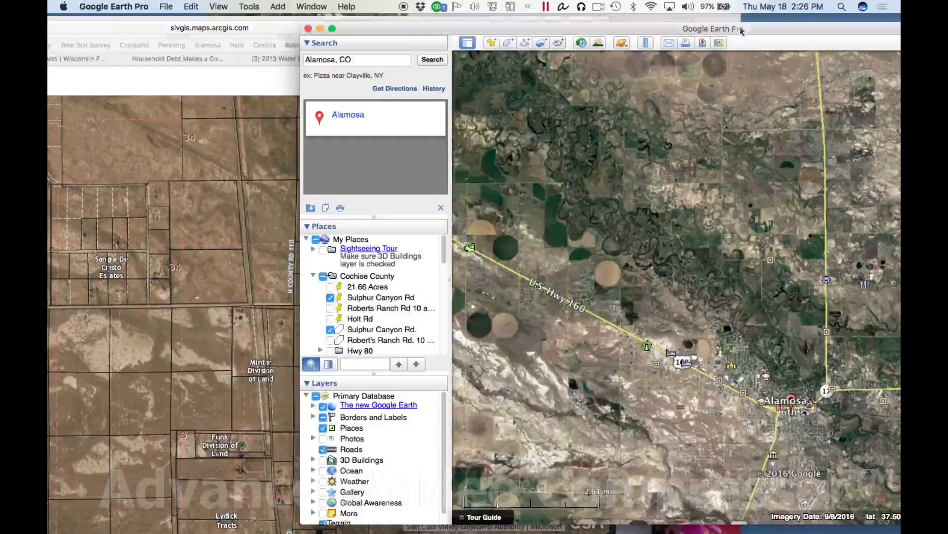
left_click_drag(793, 240, 630, 275)
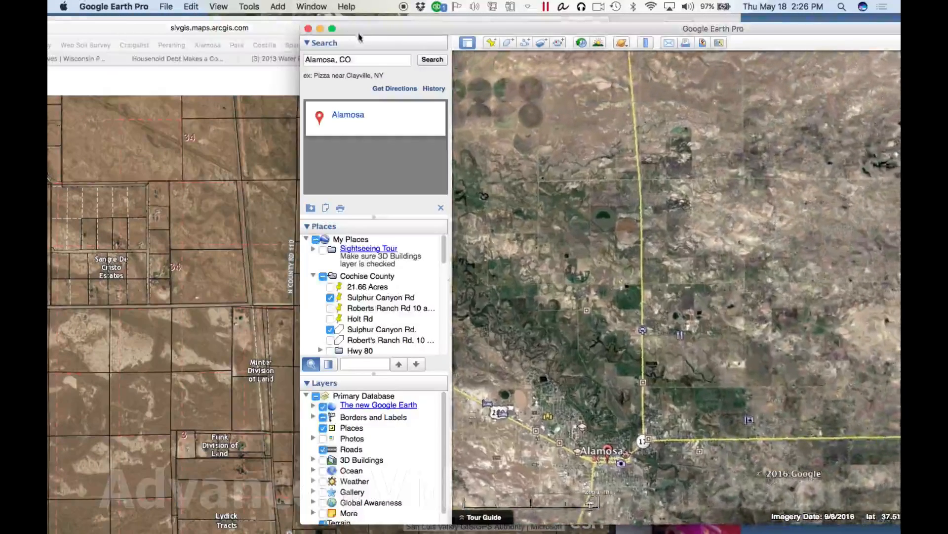
left_click_drag(646, 28, 838, 36)
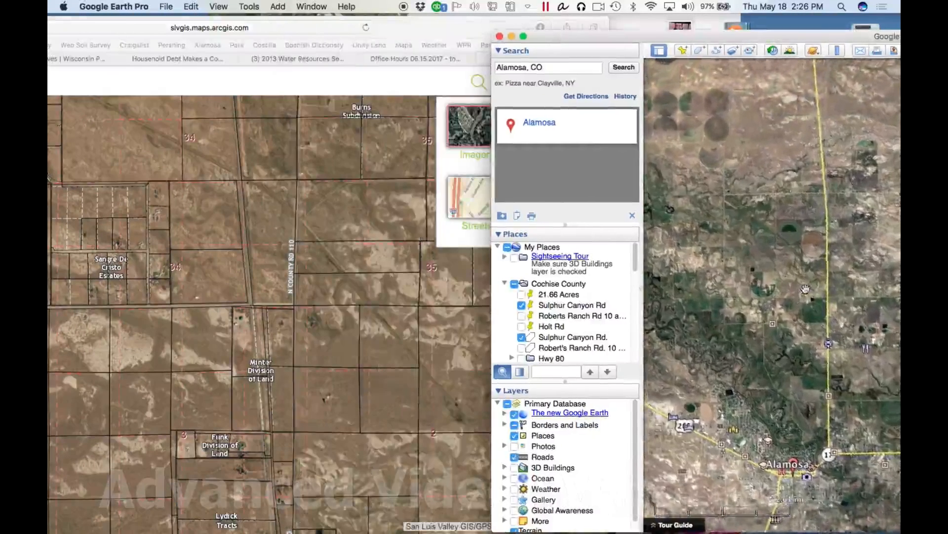
scroll(838, 182, "up", 3)
scroll(800, 269, "up", 3)
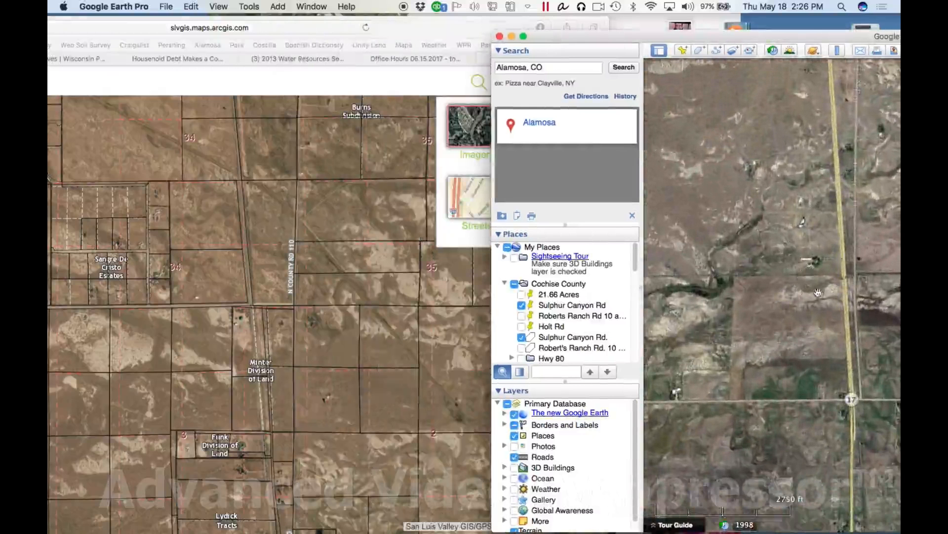
left_click_drag(742, 34, 604, 18)
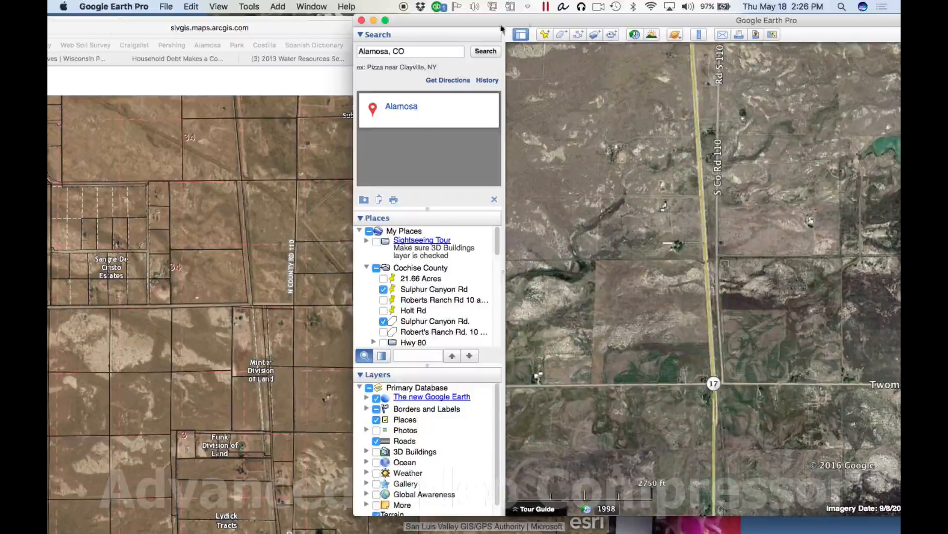
left_click_drag(539, 19, 496, 21)
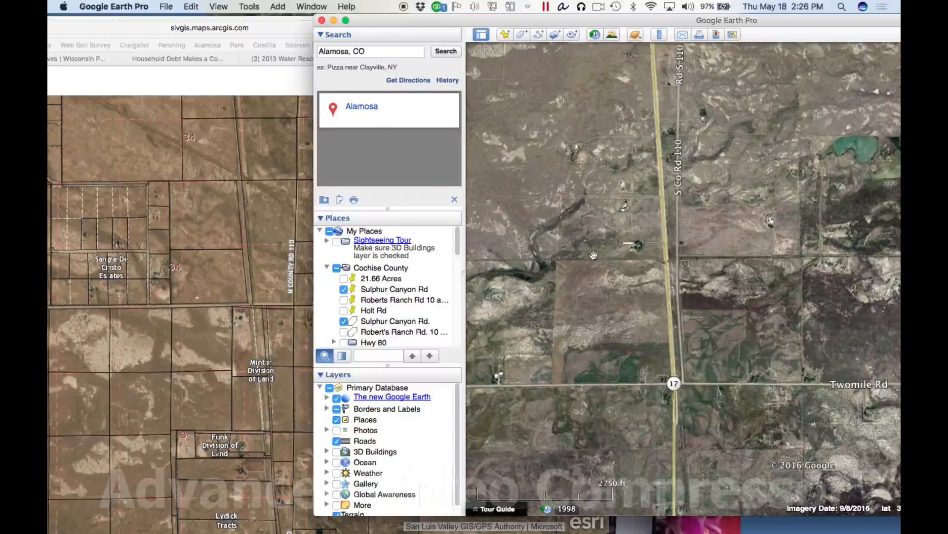
Locate the land between Agate Ln and Highway 17 north of Stanley Rd, and bring the whole Google Earth window on screen
scroll(587, 256, "up", 3)
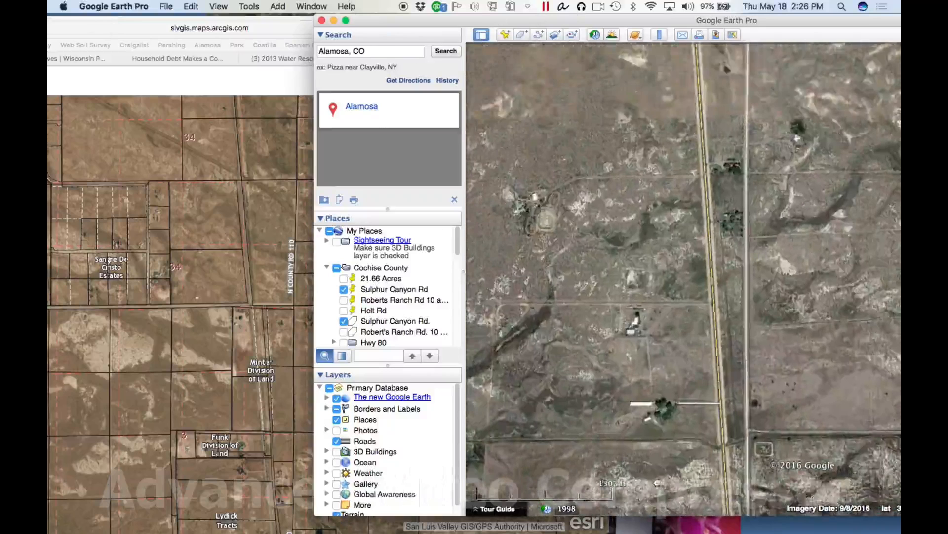
scroll(684, 276, "down", 3)
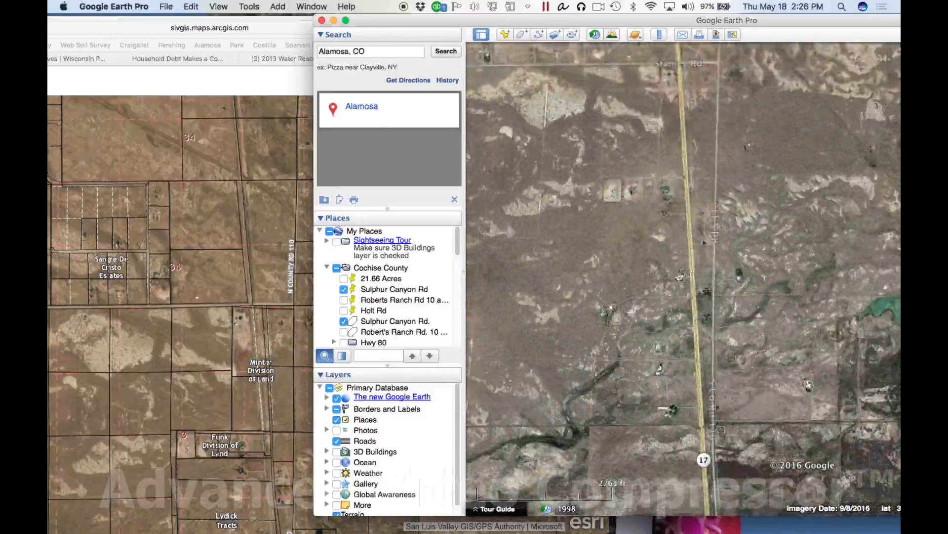
left_click_drag(642, 69, 741, 324)
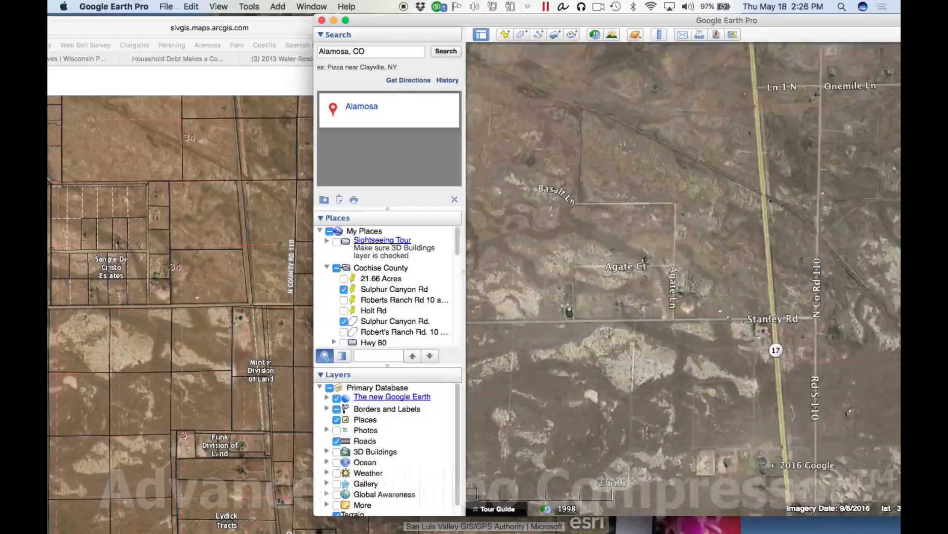
scroll(685, 271, "up", 3)
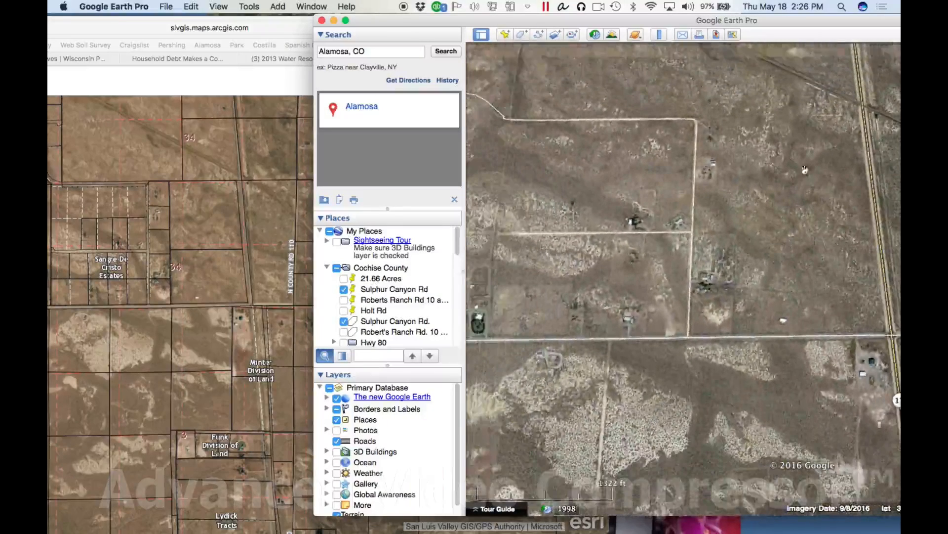
left_click_drag(821, 20, 696, 38)
scroll(704, 213, "up", 2)
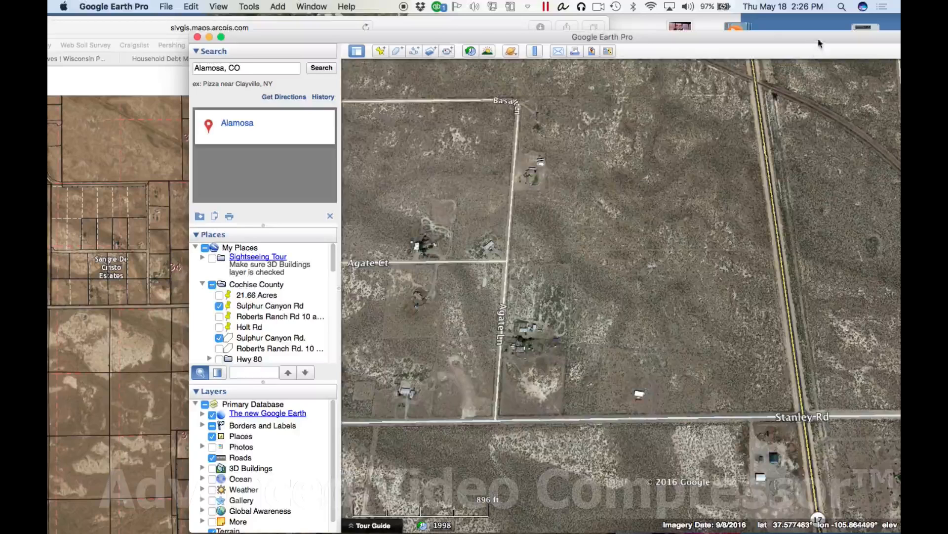
left_click_drag(818, 44, 735, 51)
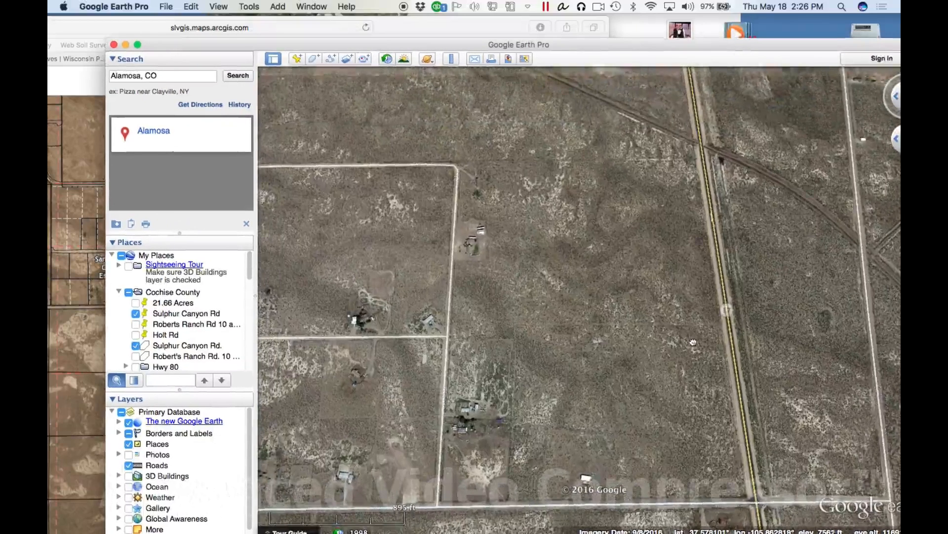
left_click_drag(801, 47, 756, 32)
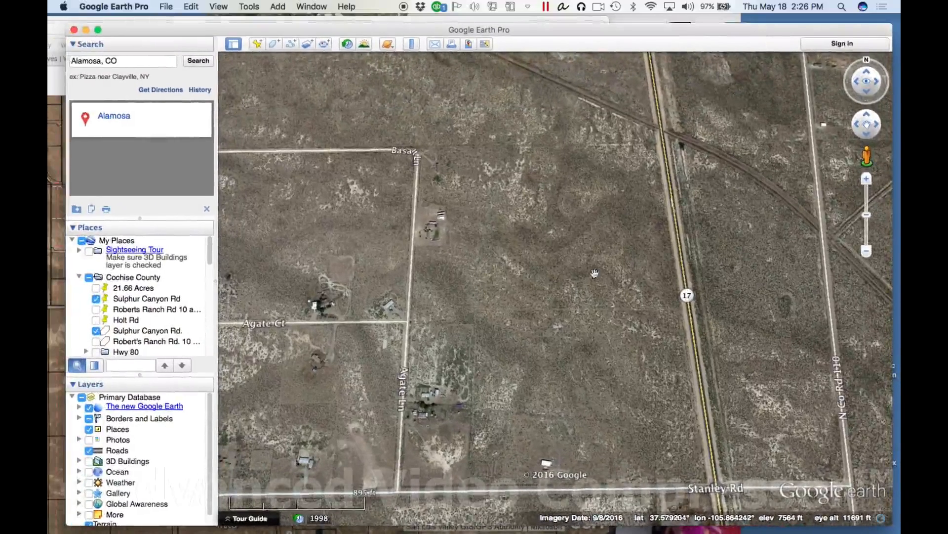
Examine the terrain between Agate Ln and Highway 17, and reset the view so north is up
left_click_drag(597, 283, 602, 292)
middle_click_drag(605, 281, 611, 221)
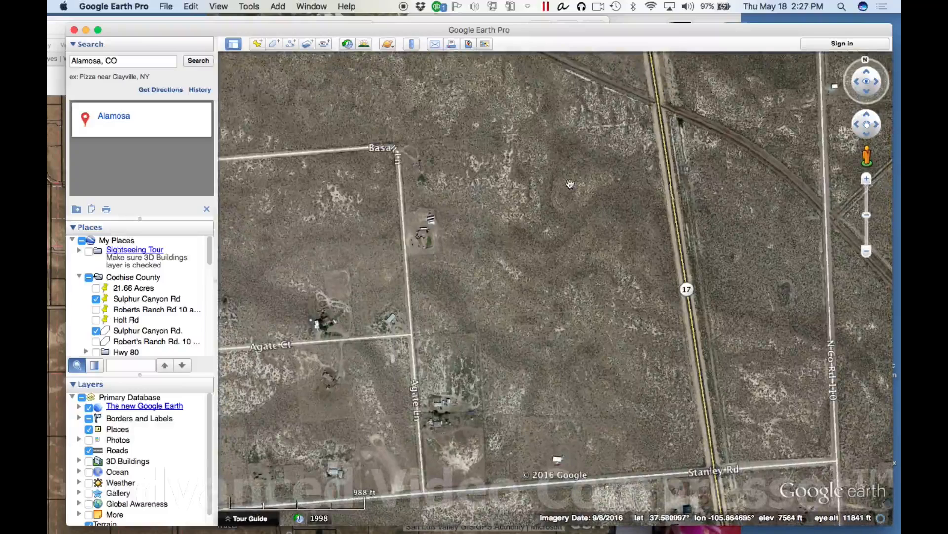
scroll(570, 183, "up", 3)
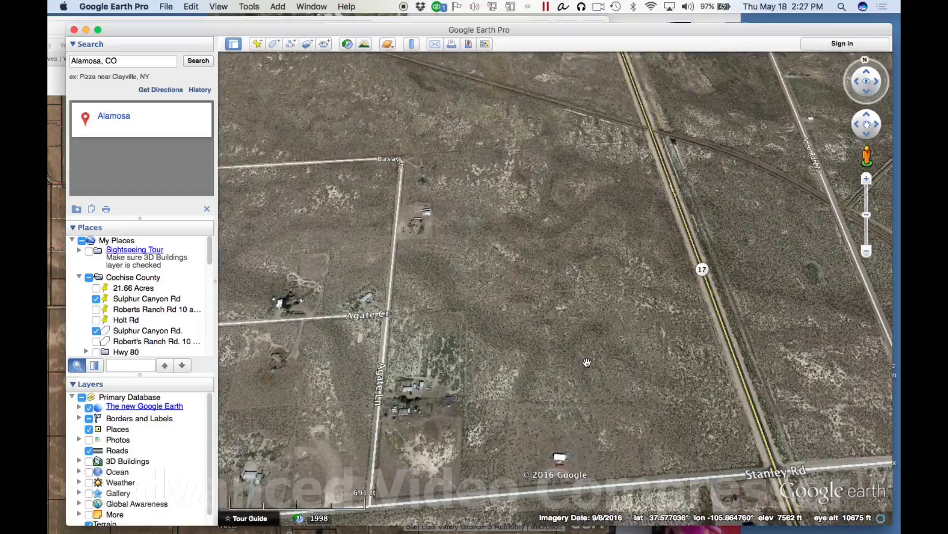
middle_click_drag(587, 362, 584, 179)
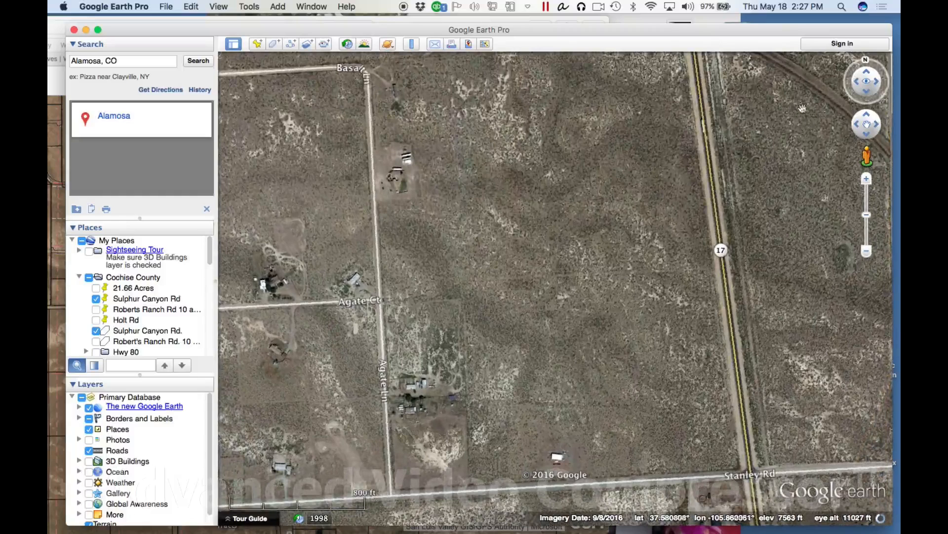
left_click(866, 62)
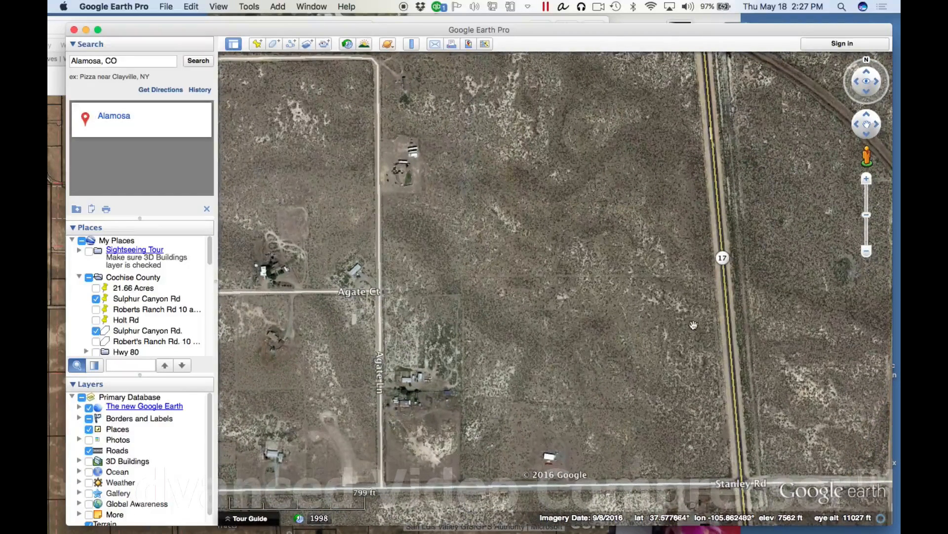
Switch to the Alamosa Parcel Viewer and zoom in on the parcel between Sangre De Cristo Estates and the highway
left_click_drag(656, 253, 662, 309)
left_click_drag(239, 29, 350, 35)
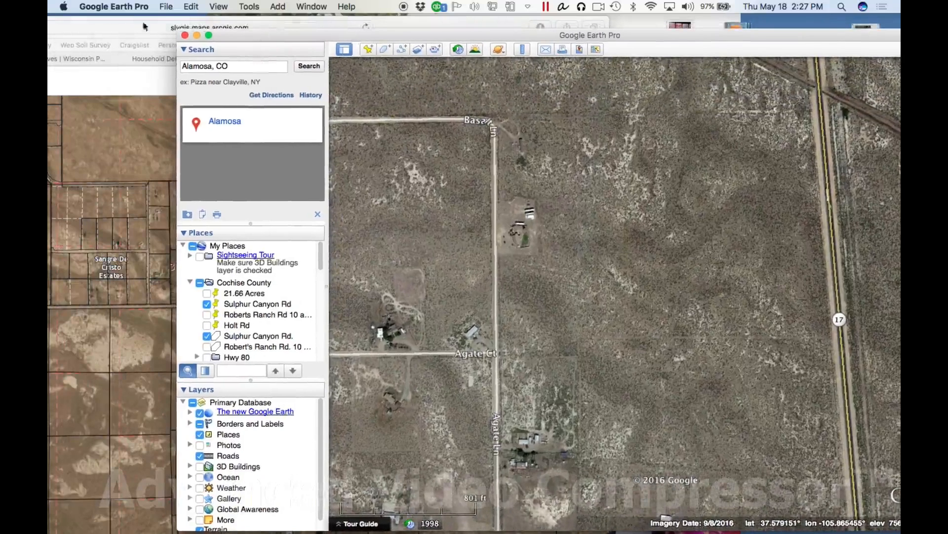
left_click(58, 40)
left_click_drag(420, 22, 698, 27)
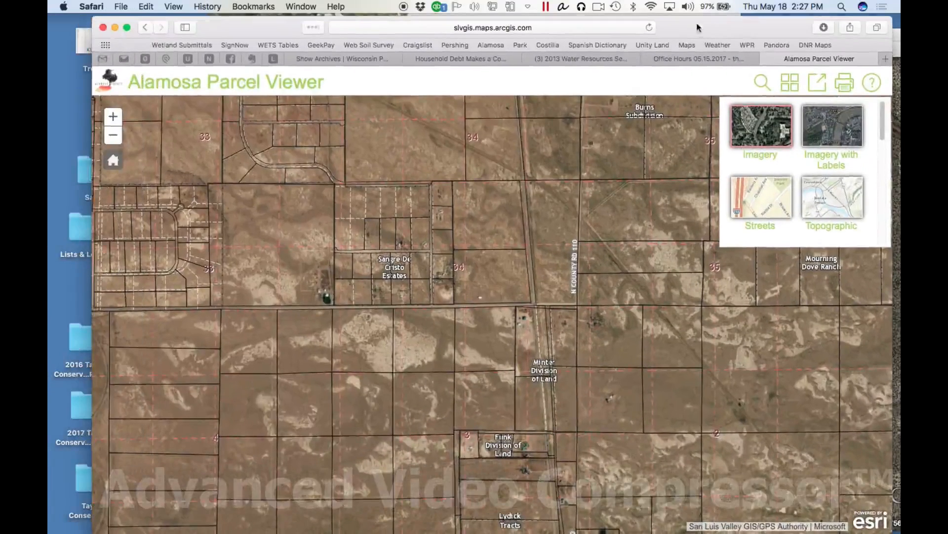
left_click(112, 117)
left_click_drag(580, 210, 556, 350)
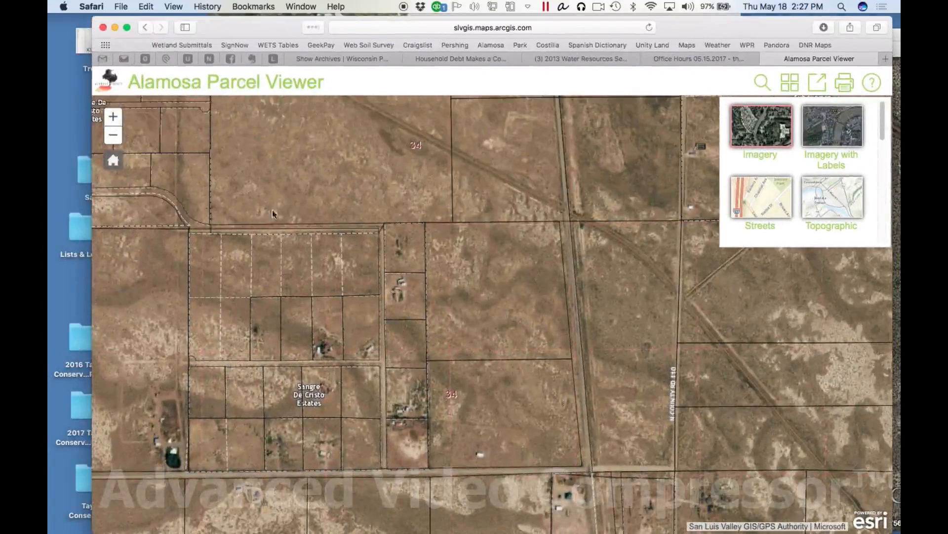
left_click(106, 118)
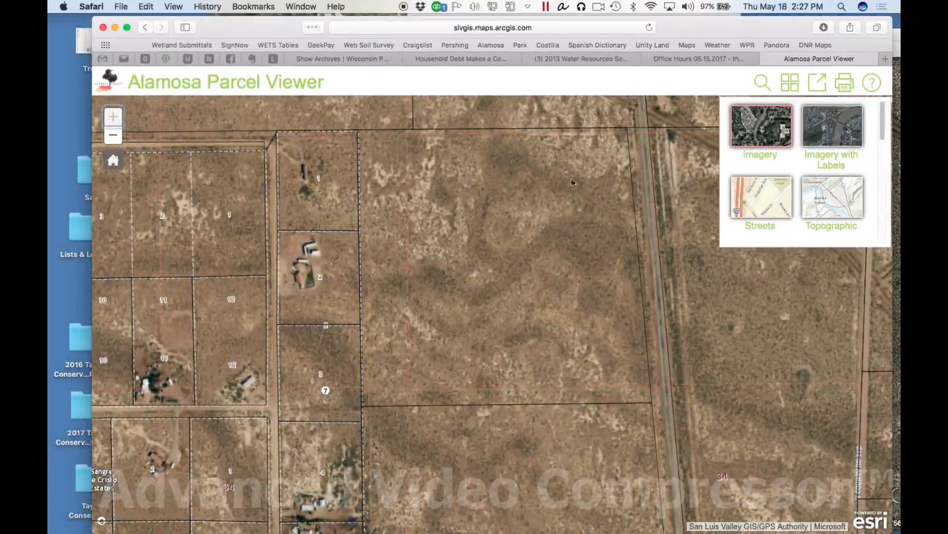
Set the parcel viewer aside and bring Google Earth Pro back in front, showing the land between Agate Ln and Highway 17
left_click_drag(735, 27, 559, 43)
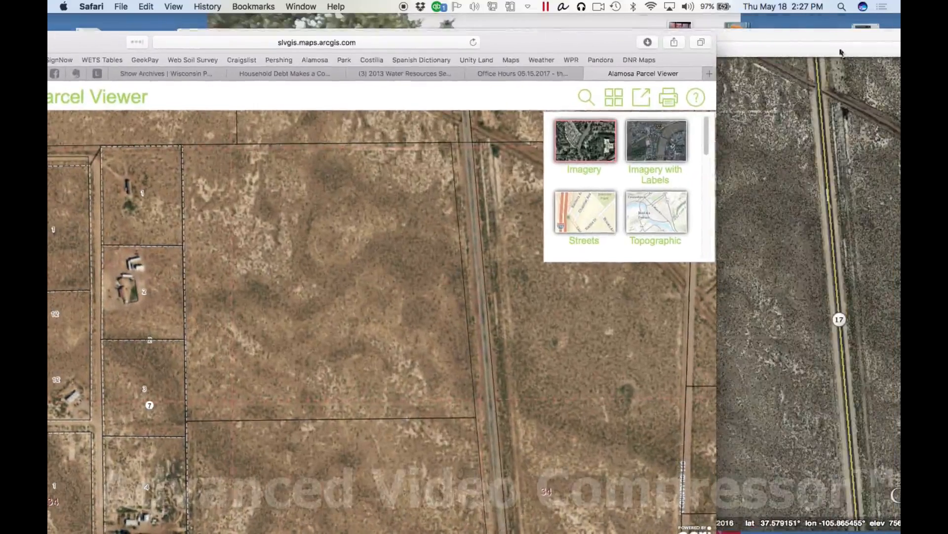
left_click(813, 42)
left_click_drag(656, 44, 796, 56)
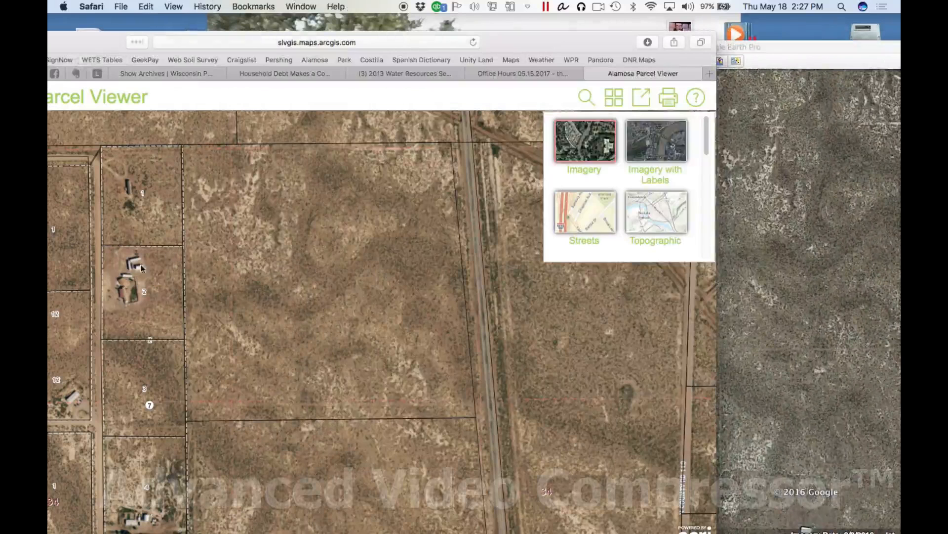
left_click(830, 48)
left_click_drag(887, 48, 697, 22)
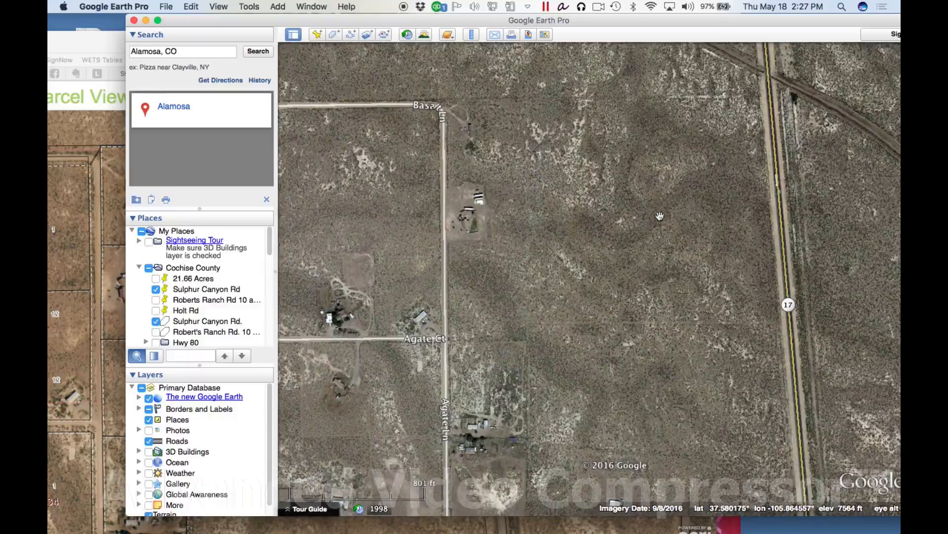
Add a placemark in the middle of the parcel west of Highway 17, at about latitude 37.5801° and longitude -105.8652°
left_click(318, 36)
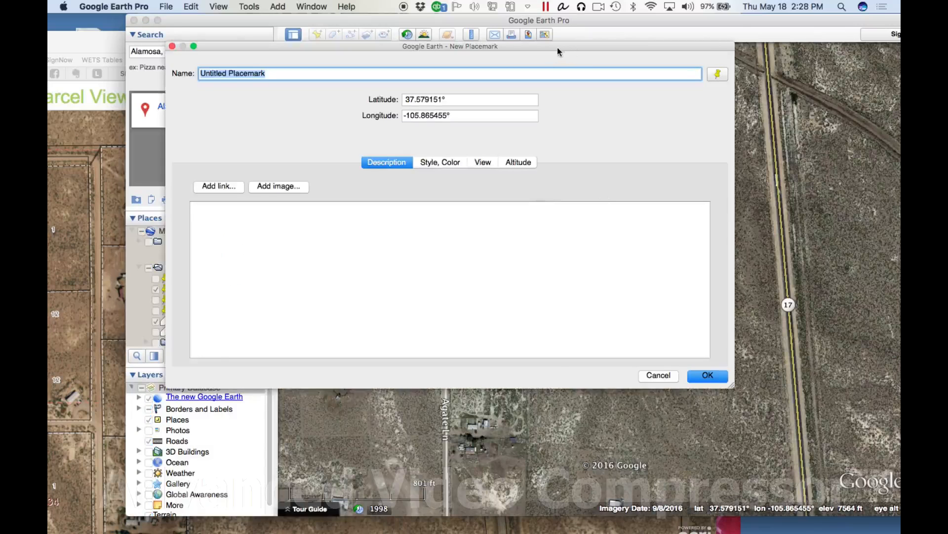
left_click_drag(563, 48, 563, 61)
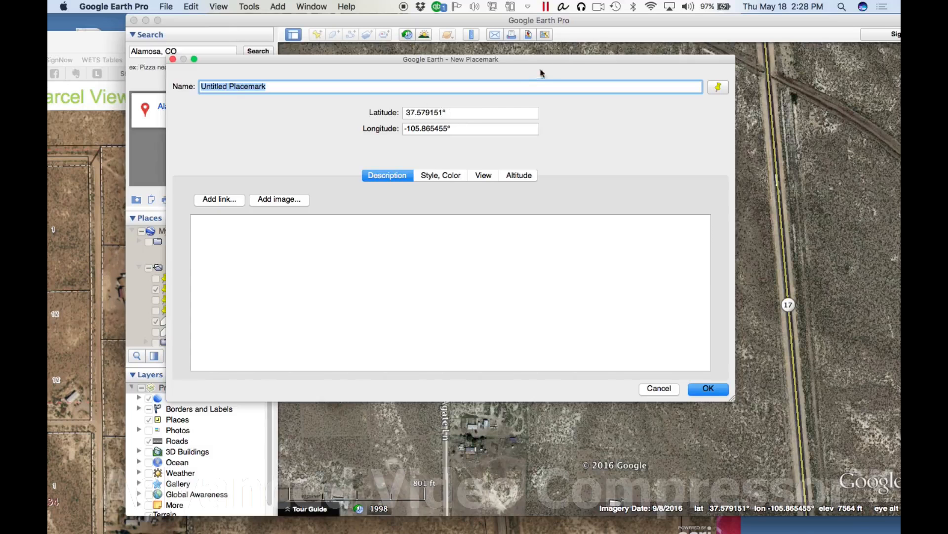
left_click_drag(551, 63, 565, 373)
left_click_drag(620, 267, 632, 226)
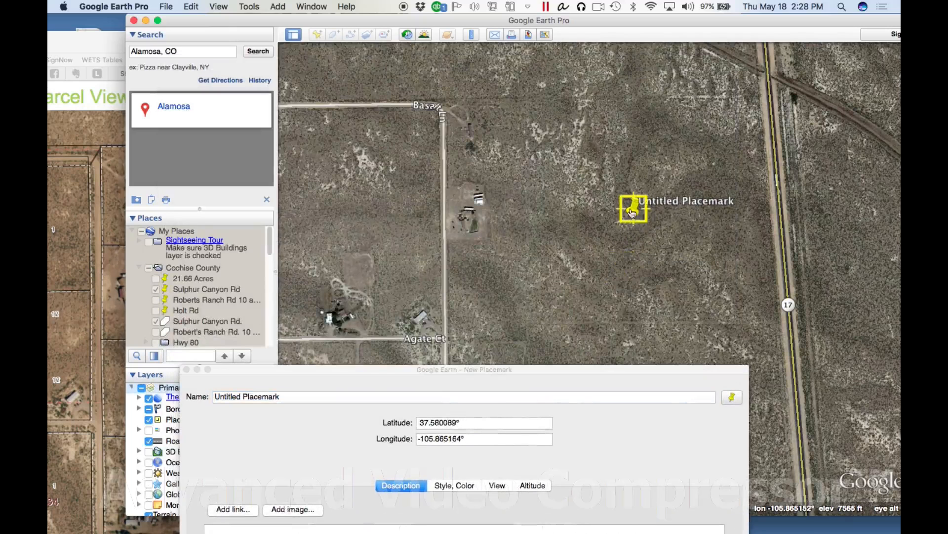
left_click_drag(609, 369, 734, 146)
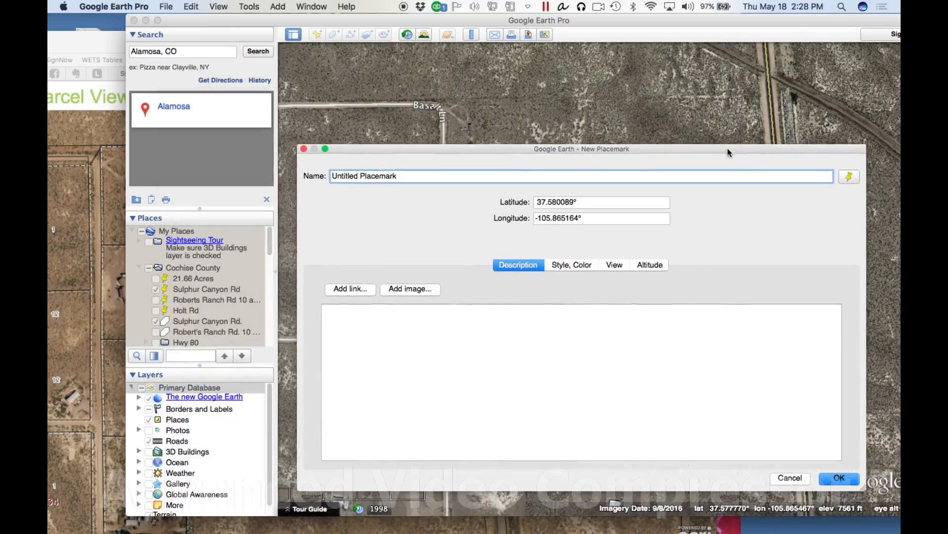
Highlight the placemark's latitude and longitude in turn, and save the placemark under its default name
left_click_drag(575, 203, 537, 203)
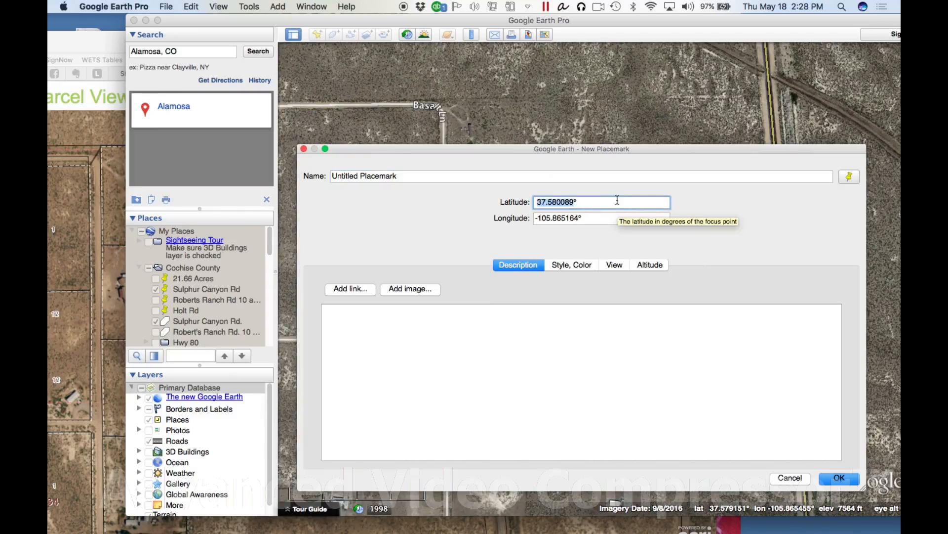
left_click(588, 218)
left_click_drag(579, 218, 530, 220)
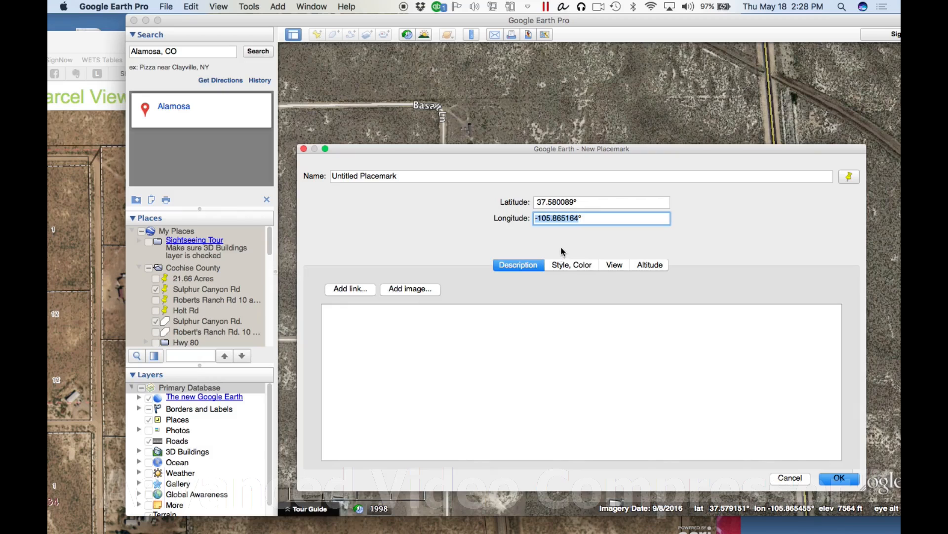
left_click(546, 219)
left_click(840, 478)
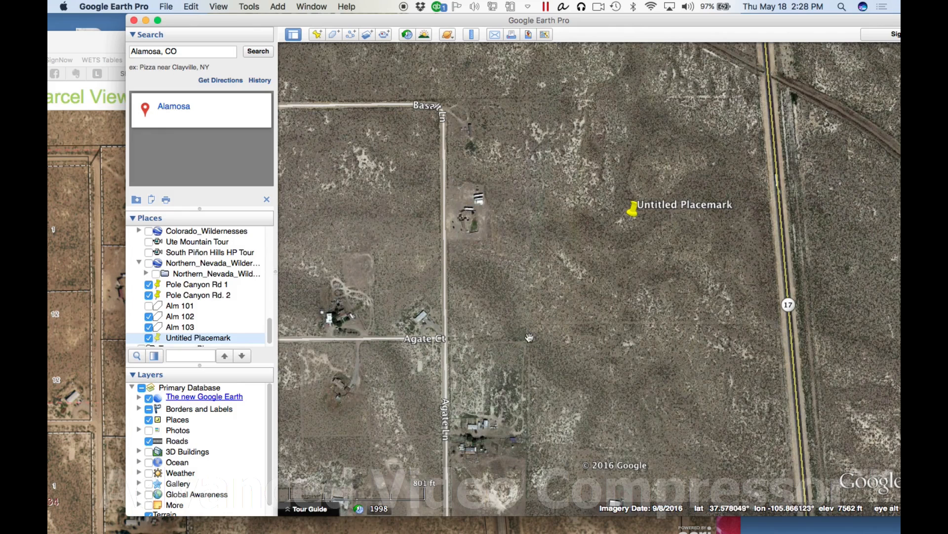
Check the parcel boundary in the Alamosa Parcel Viewer, and start a new polygon with yellow lines in Google Earth Pro
left_click(79, 40)
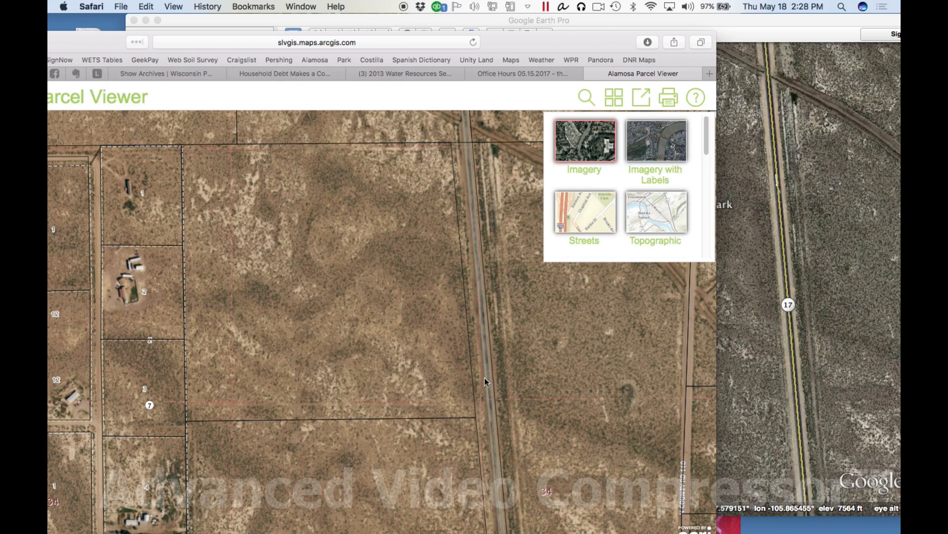
left_click(782, 23)
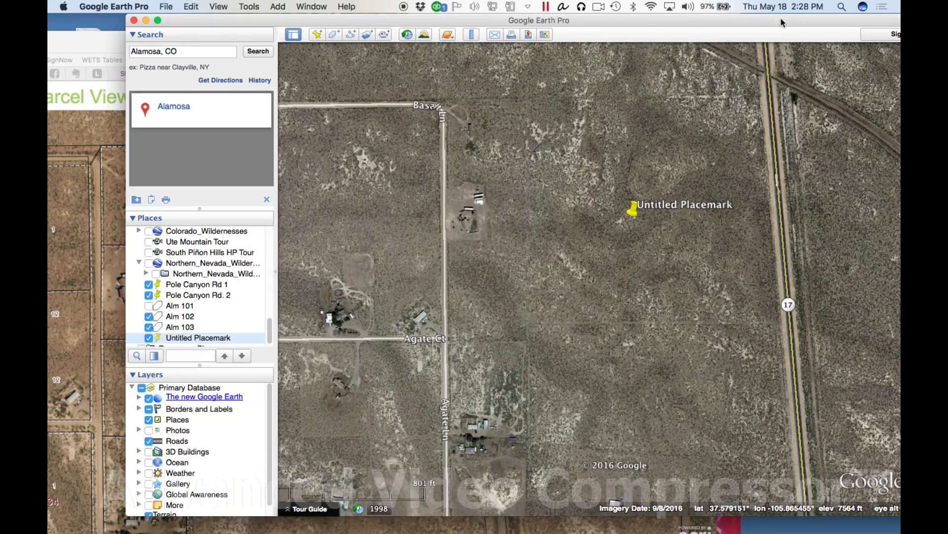
left_click(334, 35)
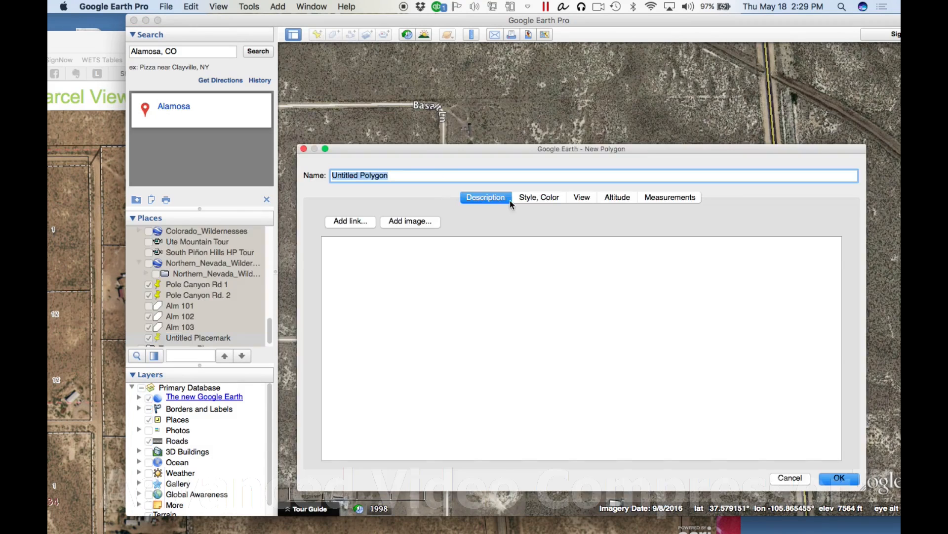
left_click(536, 200)
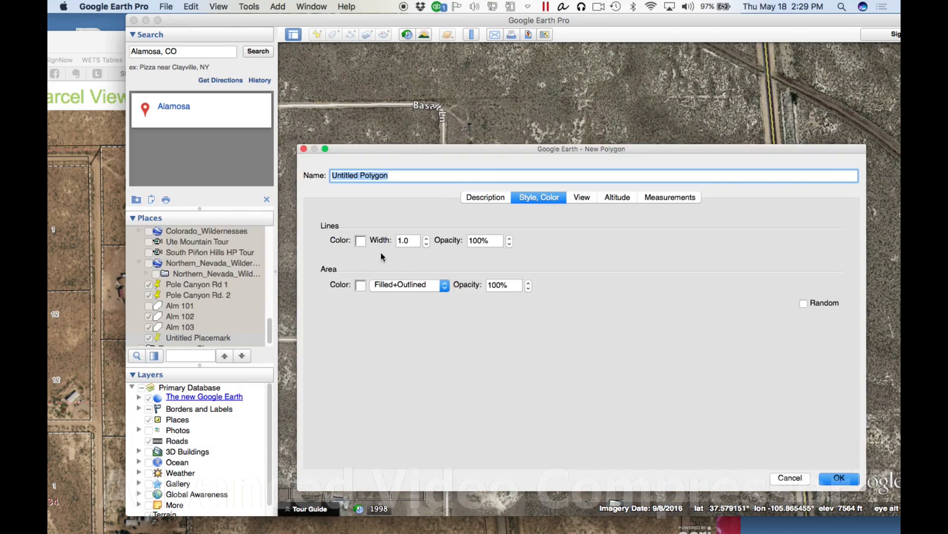
left_click(363, 243)
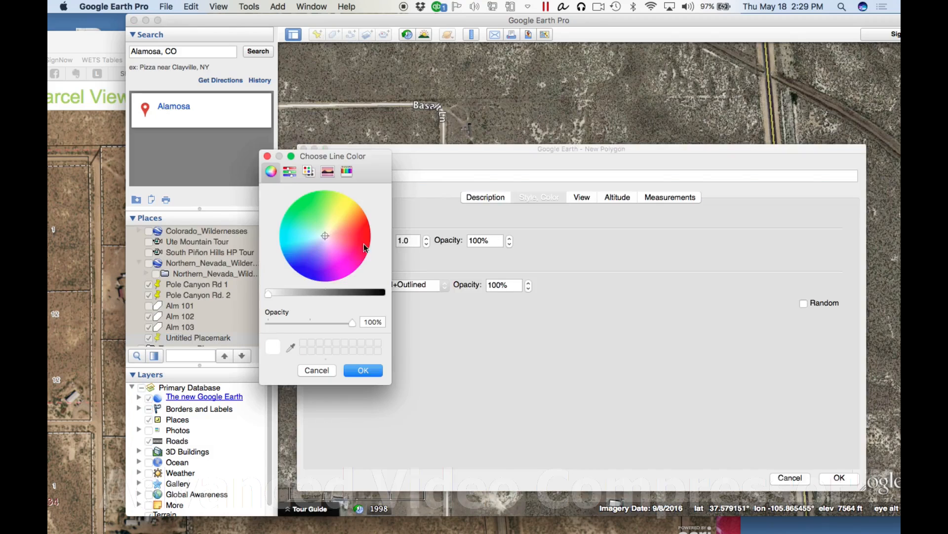
left_click(341, 209)
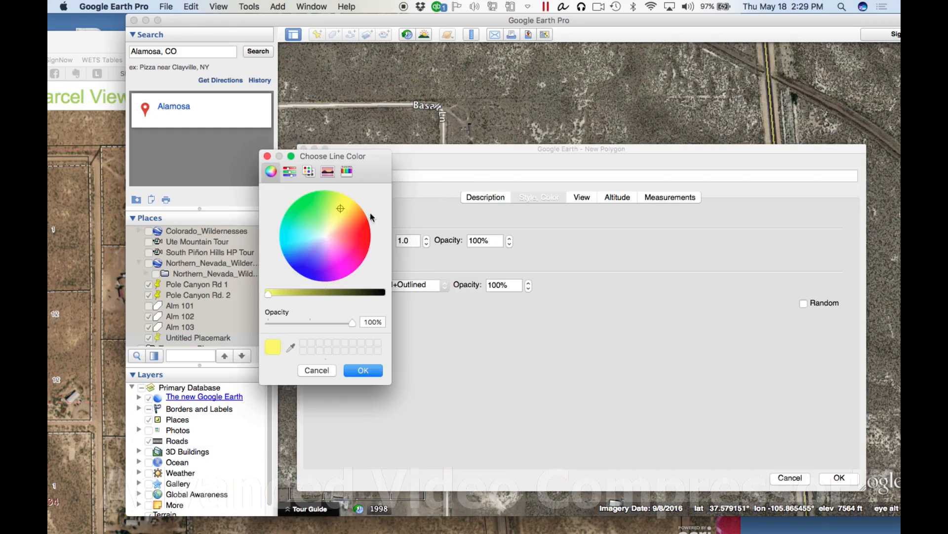
left_click(364, 371)
Set the polygon's line width to 2.7 and its area style to Outlined
left_click(426, 239)
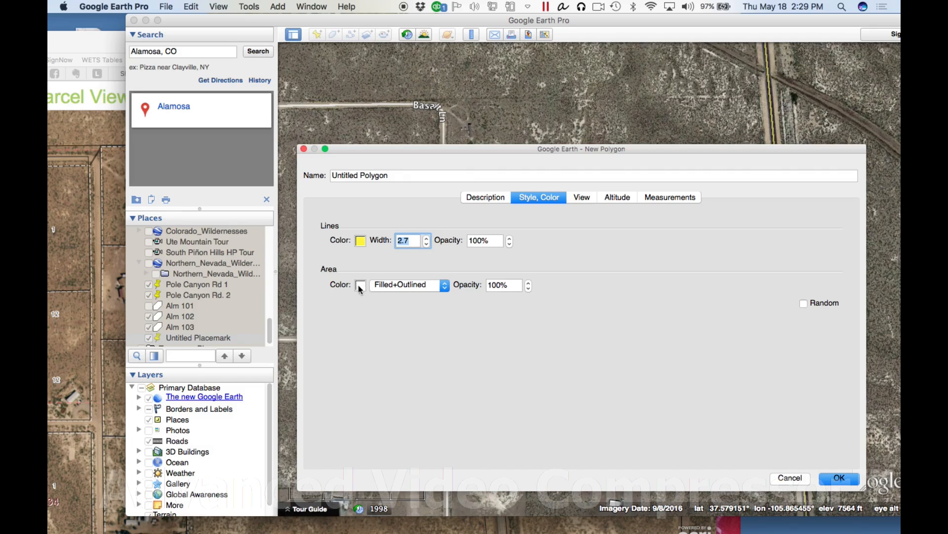
left_click(445, 287)
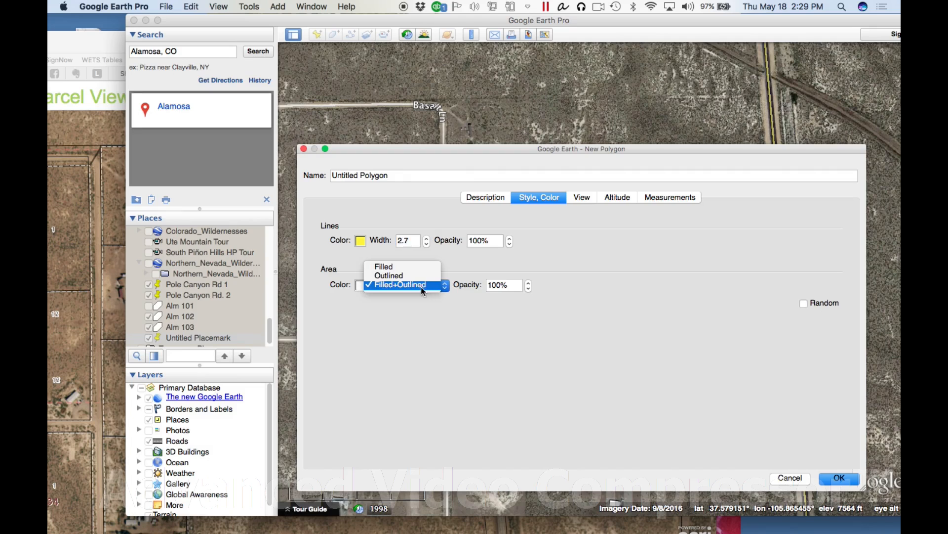
left_click(426, 276)
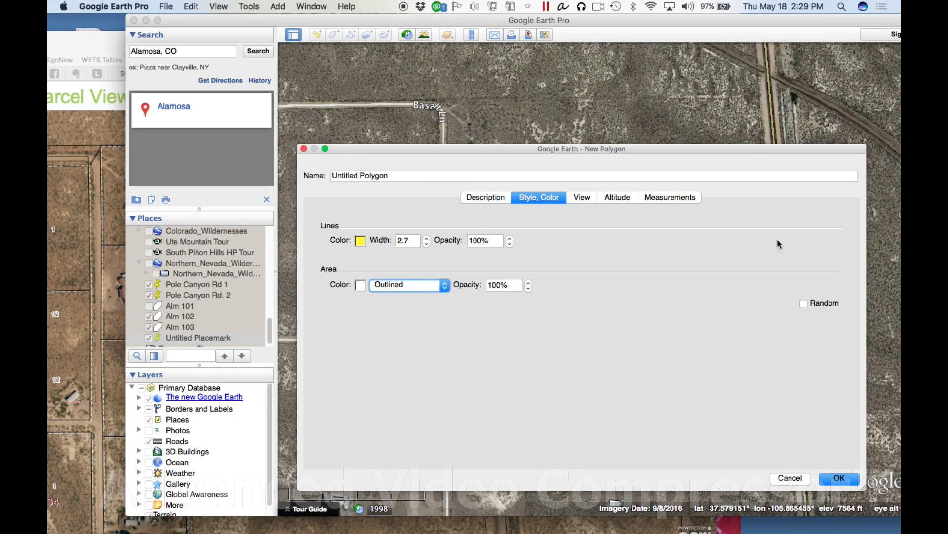
Outline the parcel around the placemark with a four-corner polygon whose east side follows Highway 17
left_click_drag(746, 150, 310, 111)
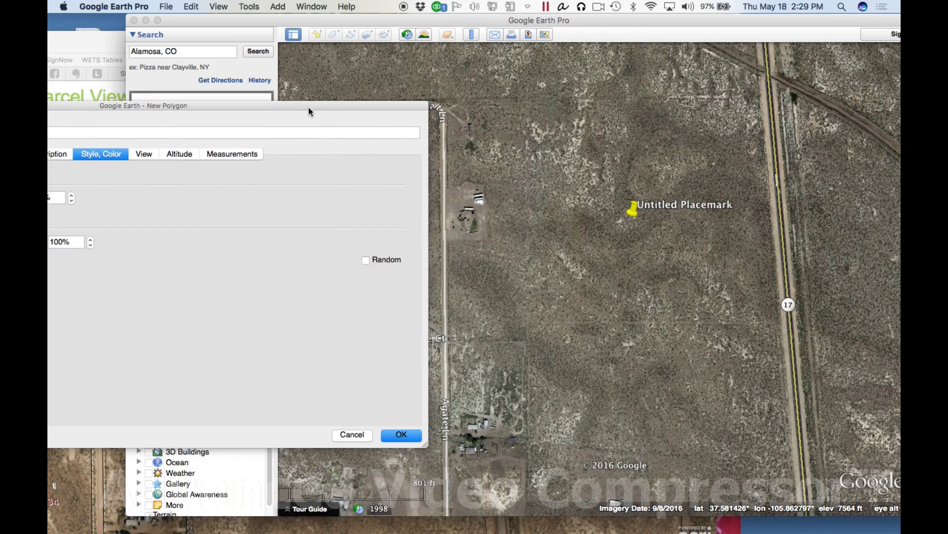
left_click(524, 102)
left_click(755, 102)
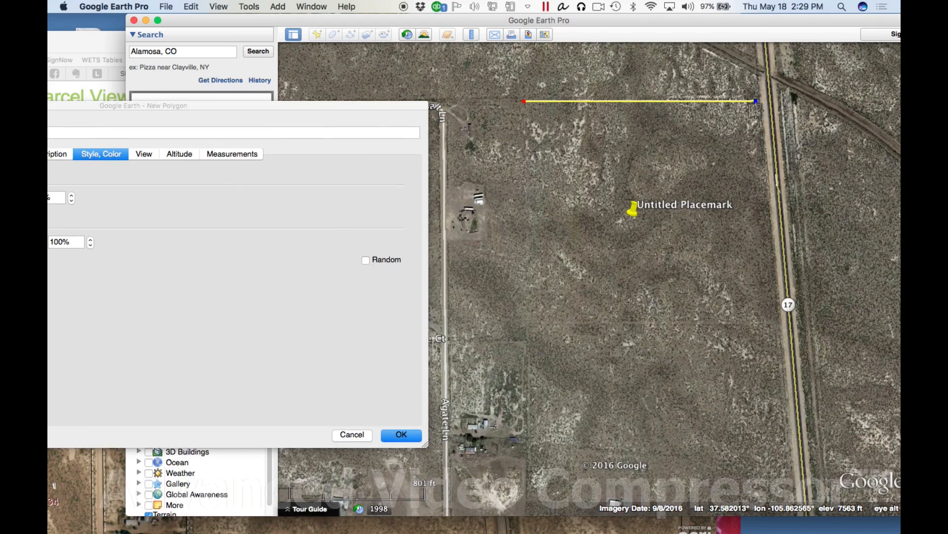
left_click(777, 326)
left_click(528, 327)
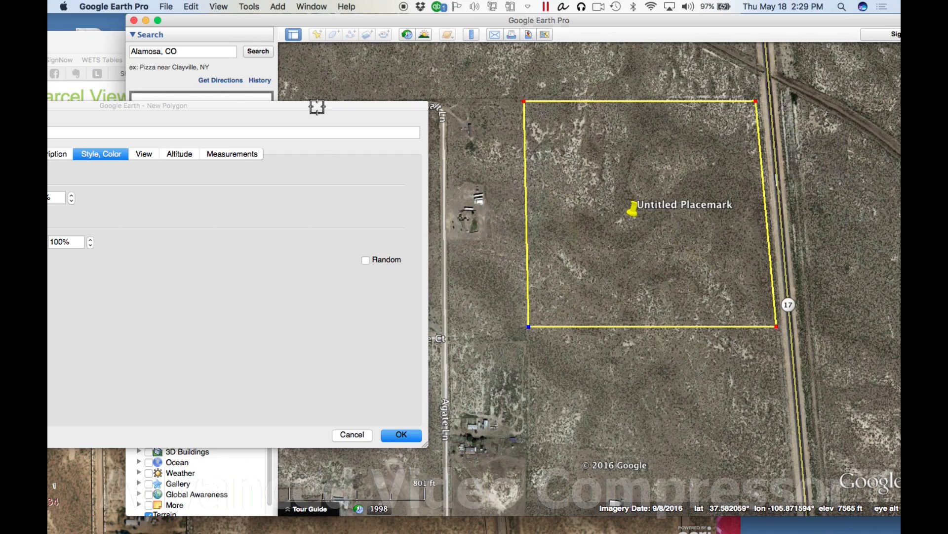
Name the parcel polygon "Hwy. 17" and save it
left_click_drag(317, 106, 821, 100)
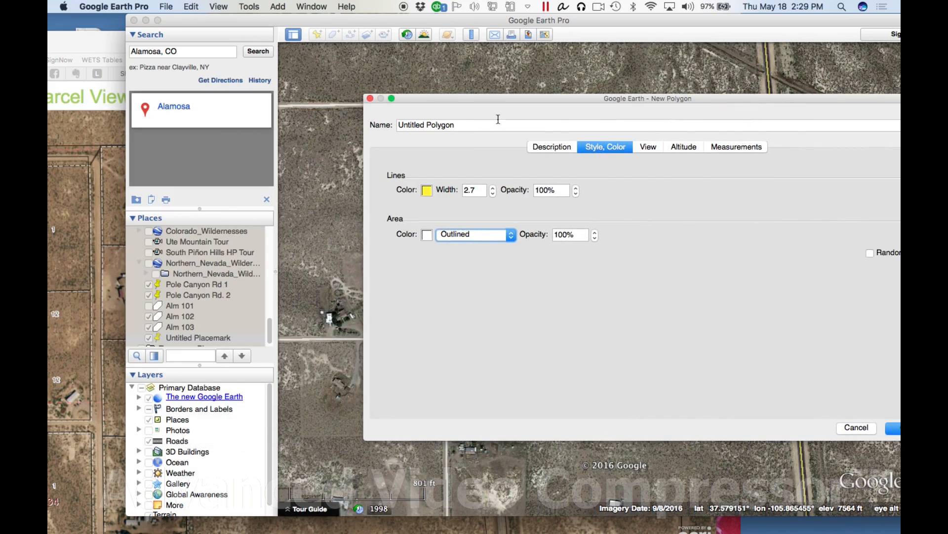
left_click_drag(465, 128, 391, 120)
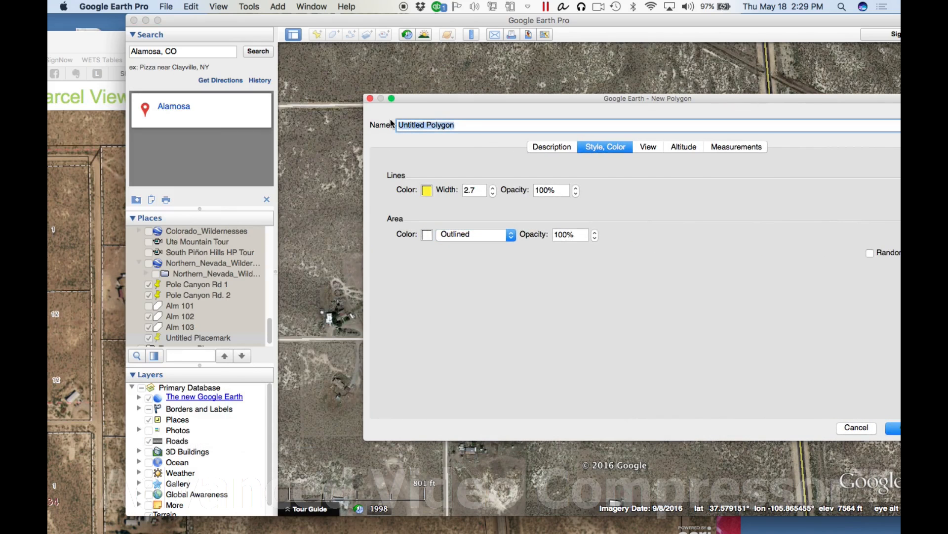
type("alm")
key("BackSpace")
key("BackSpace")
key("BackSpace")
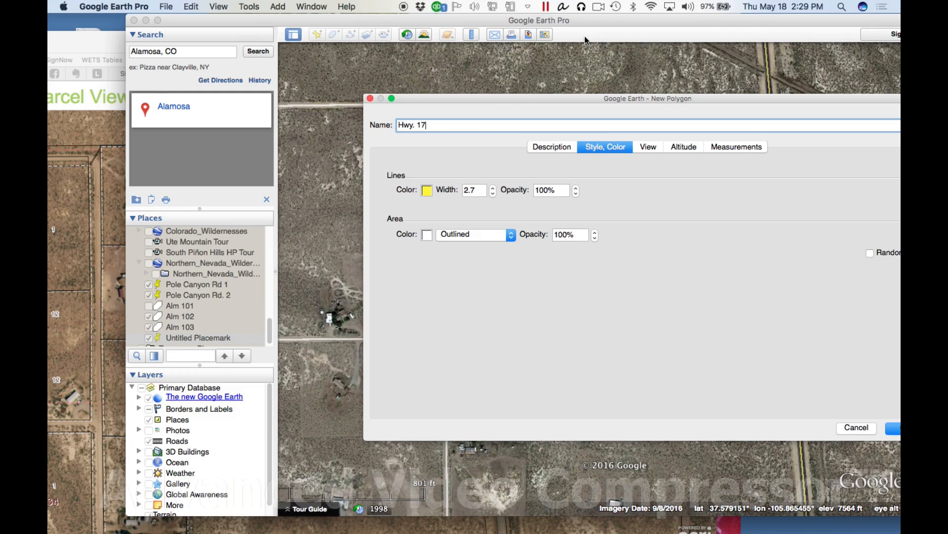
left_click_drag(697, 99, 520, 84)
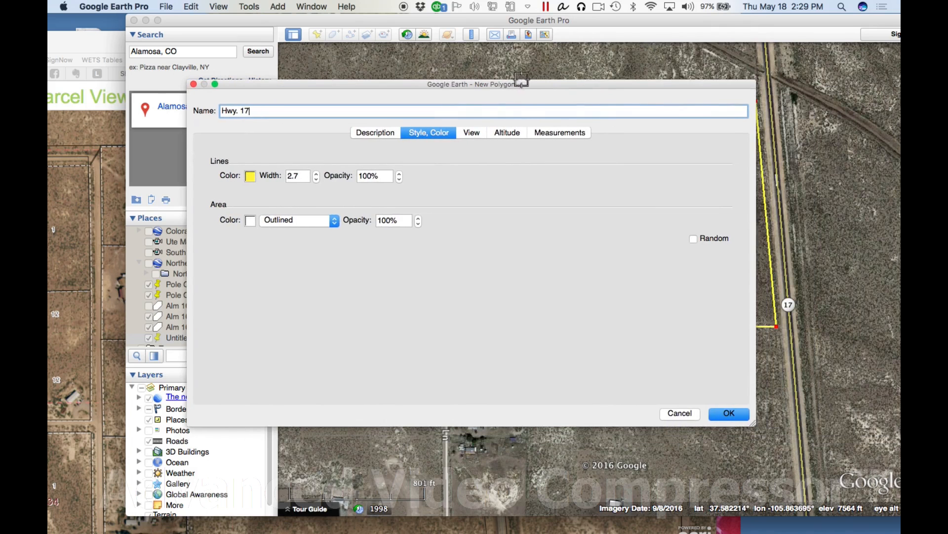
left_click(734, 413)
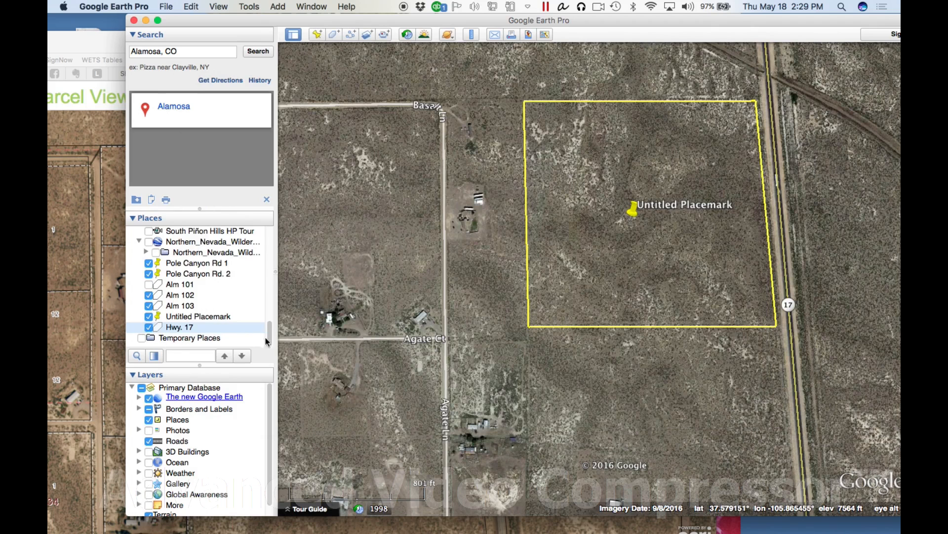
Create a folder named "Alamosa County" in My Places and move the Hwy. 17 polygon into it
left_click_drag(270, 334, 253, 347)
left_click(281, 7)
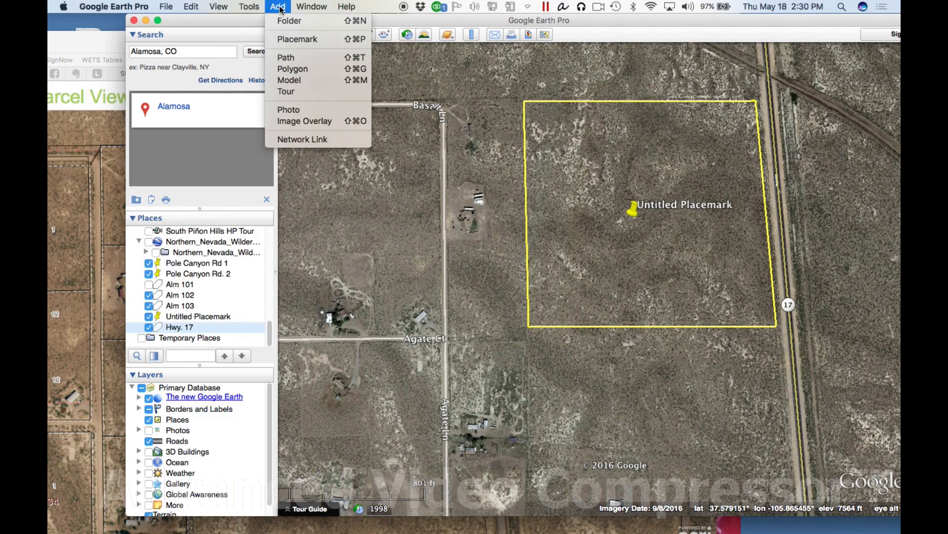
left_click(286, 22)
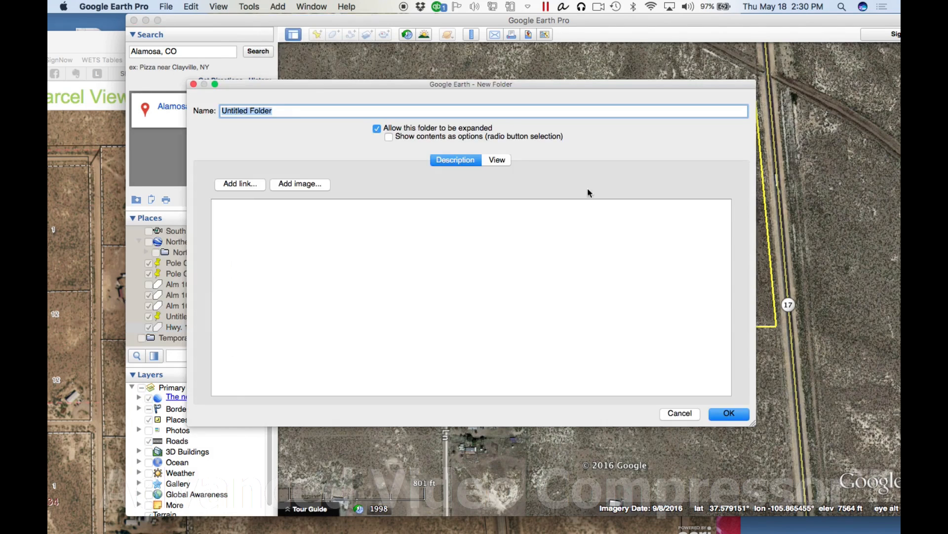
type("Alamosa County")
left_click(729, 413)
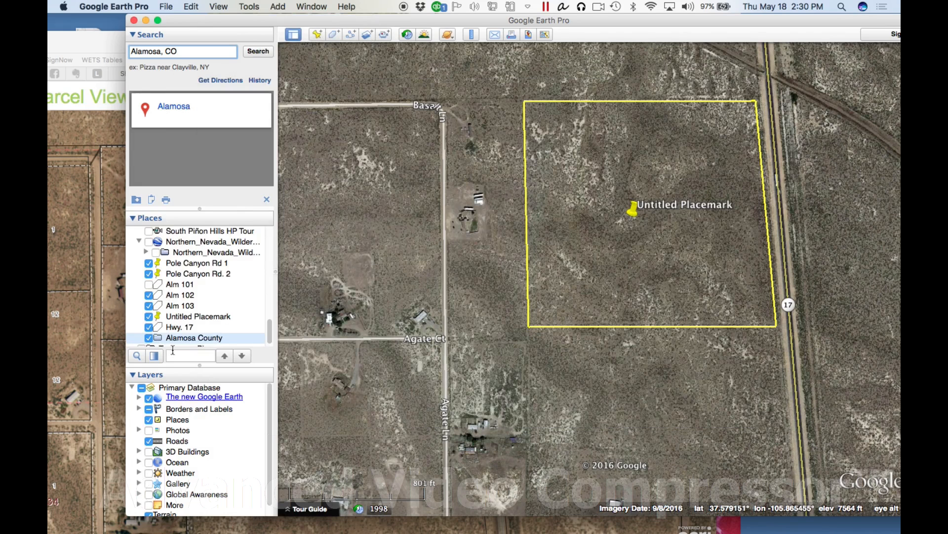
mouse_move(177, 328)
left_mouse_down()
mouse_move(183, 336)
mouse_move(192, 328)
left_mouse_up()
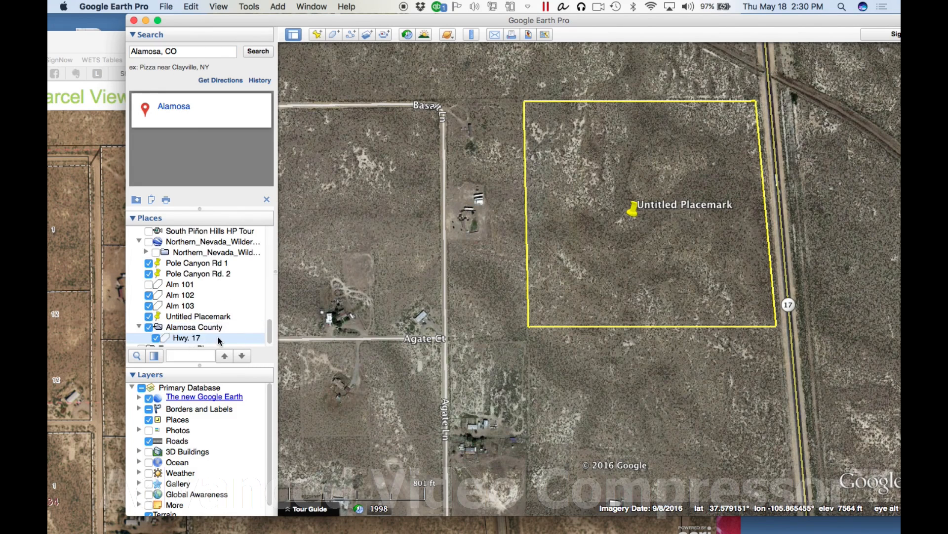
Place the Alamosa Parcel Viewer beside Google Earth Pro and compare its parcel lines with the Hwy. 17 polygon
left_click(86, 48)
left_click_drag(586, 49, 423, 10)
left_click_drag(705, 20, 774, 30)
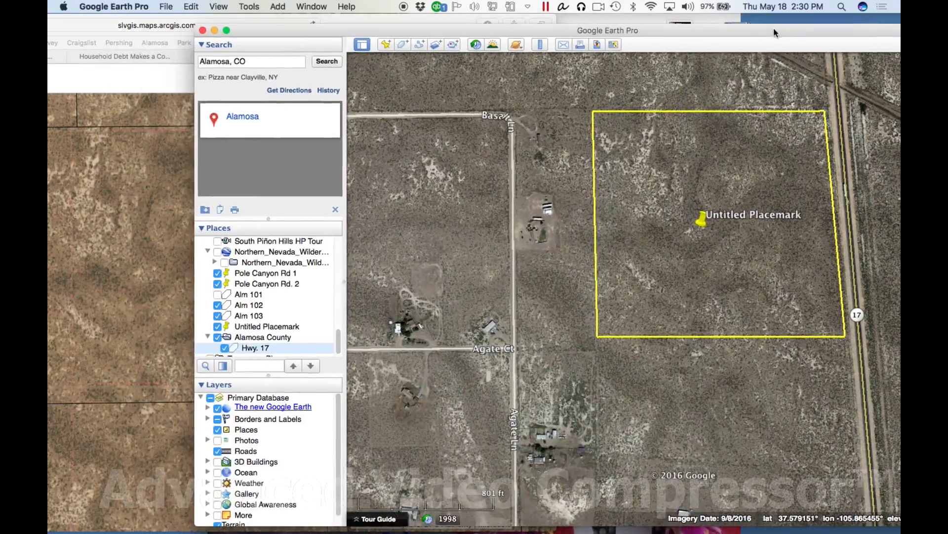
left_click(57, 34)
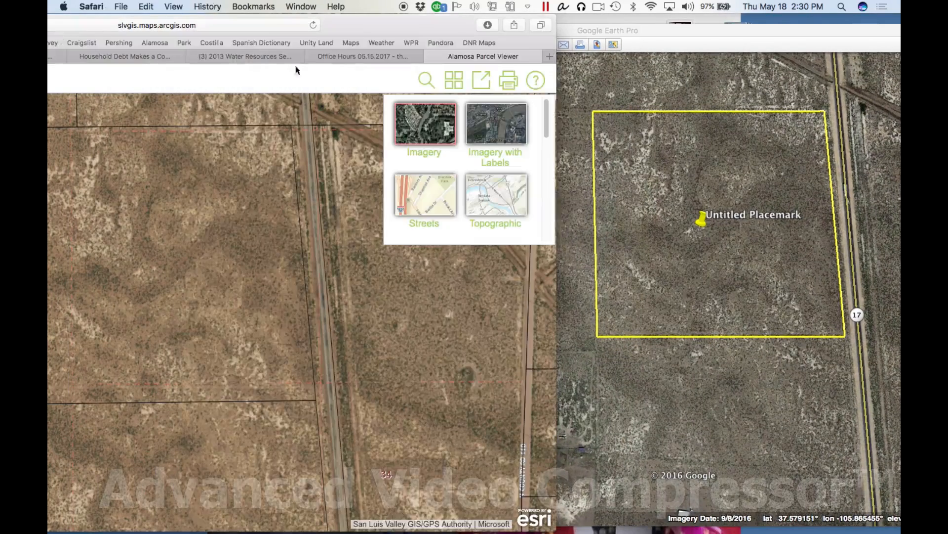
left_click_drag(404, 31, 440, 34)
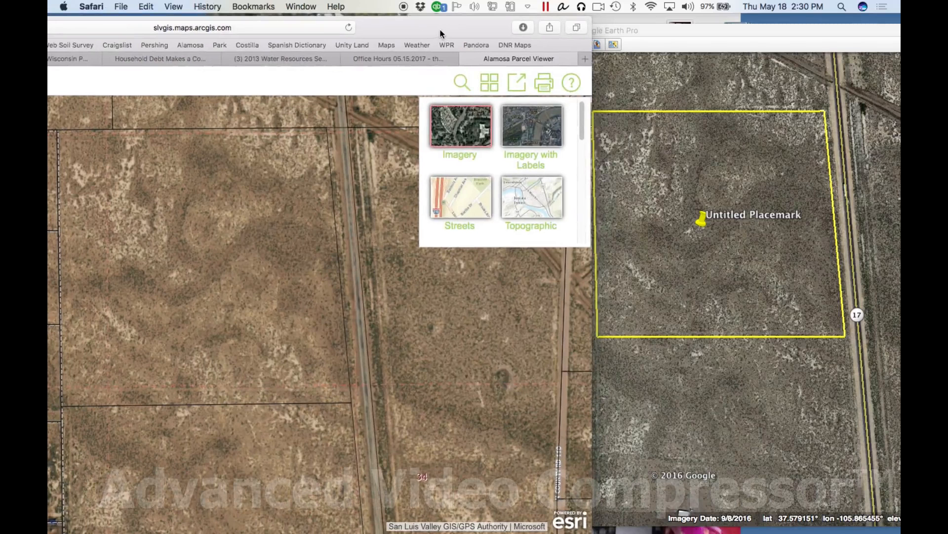
left_click_drag(458, 22, 365, 26)
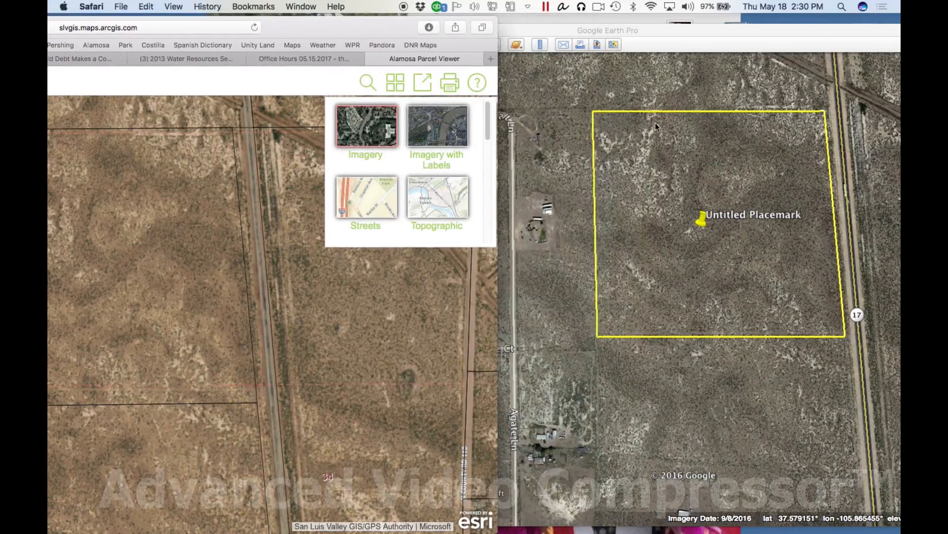
left_click_drag(846, 37, 757, 36)
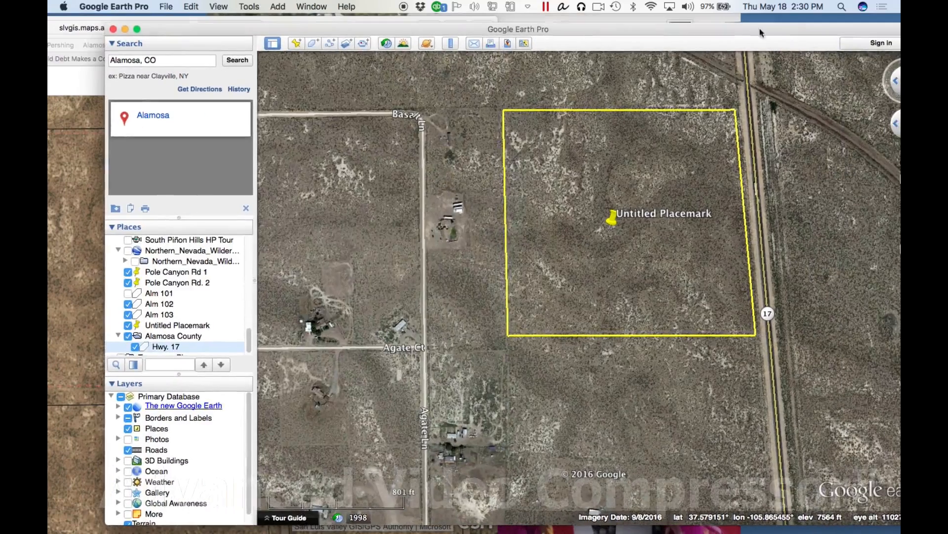
Read the coordinates of the parcel's northwest and northeast corners using a temporary placemark, and discard the placemark
left_click(296, 43)
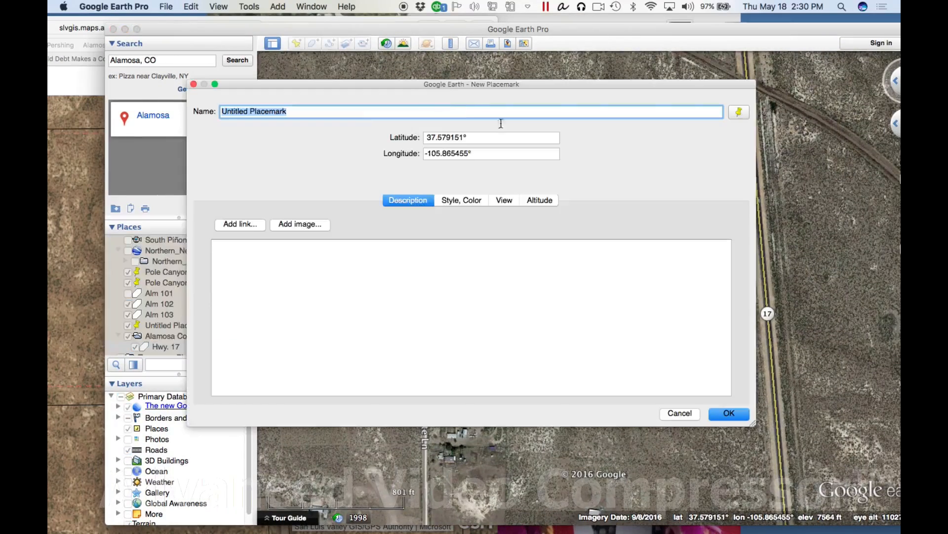
left_click_drag(452, 86, 484, 383)
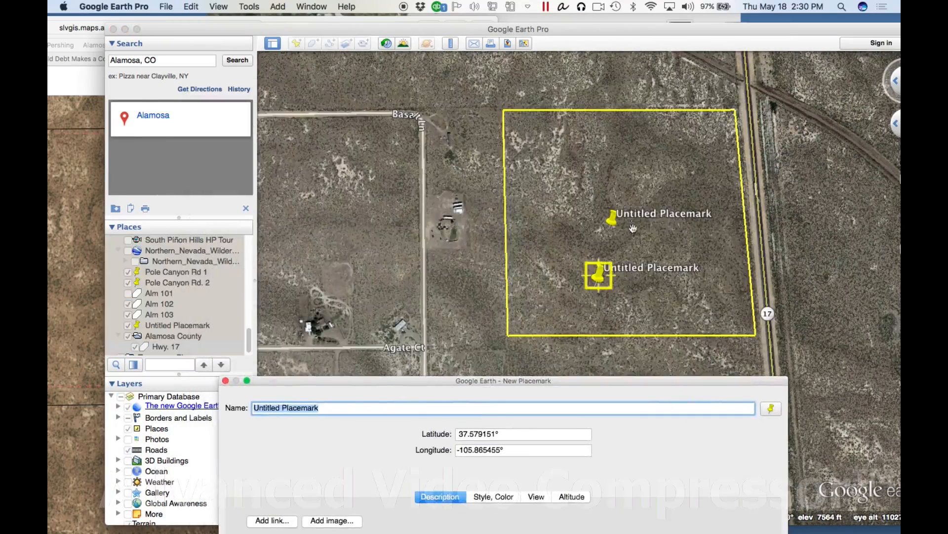
left_click_drag(593, 282, 495, 107)
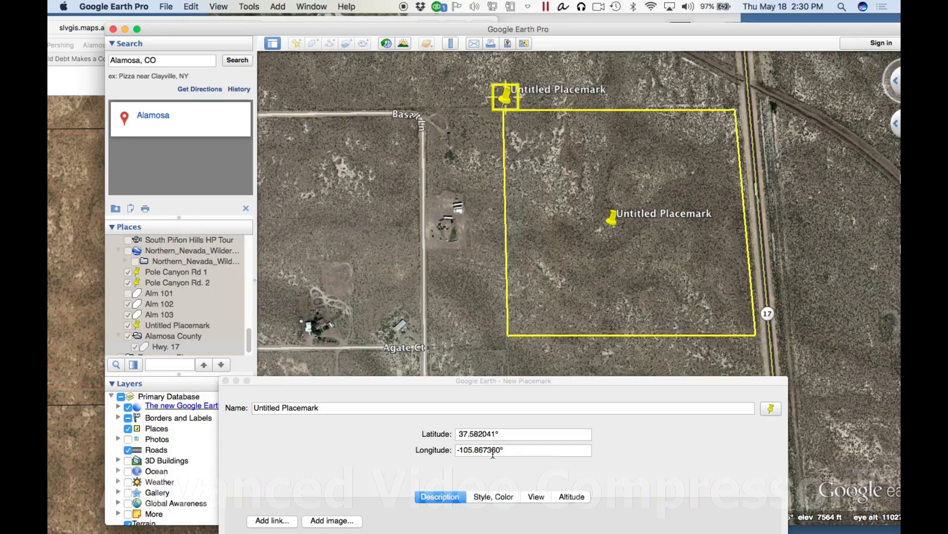
left_click_drag(508, 101, 741, 96)
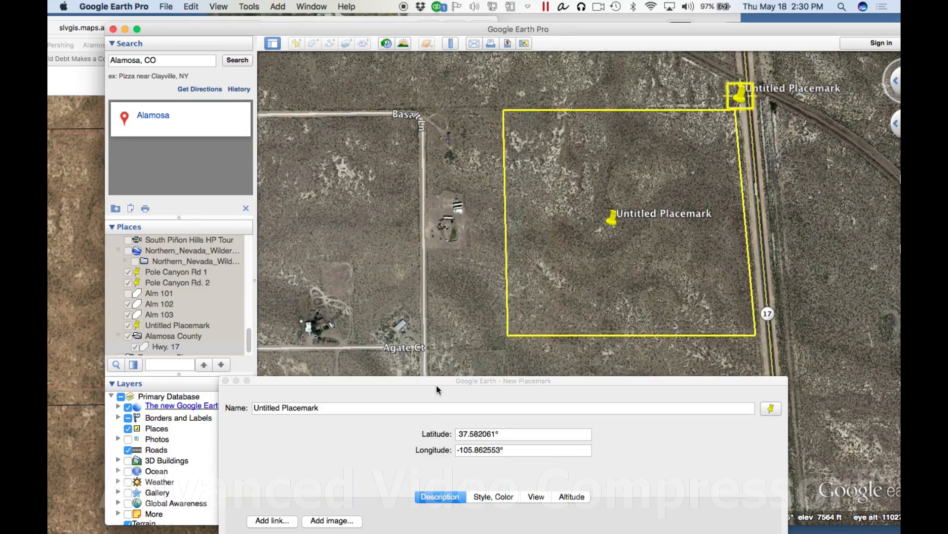
left_click_drag(539, 384, 549, 150)
left_click(717, 477)
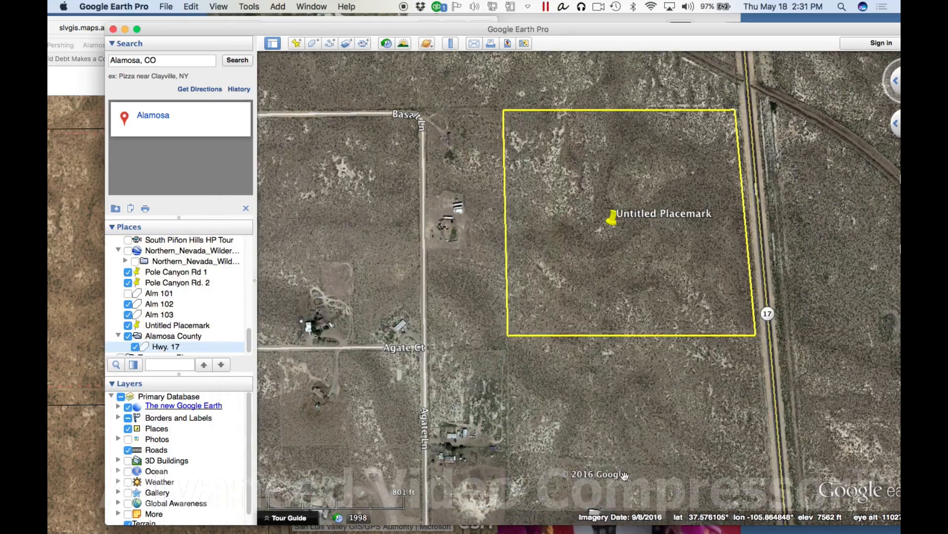
Measure the parcel's perimeter in miles and area in acres with a four-corner ruler polygon, and clear the measurement
left_click(451, 44)
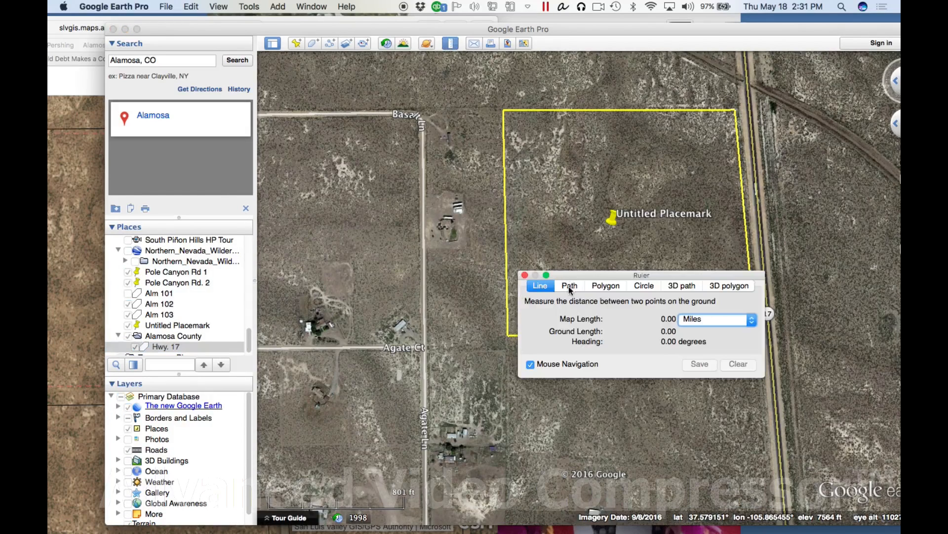
left_click(613, 287)
left_click_drag(625, 278, 230, 199)
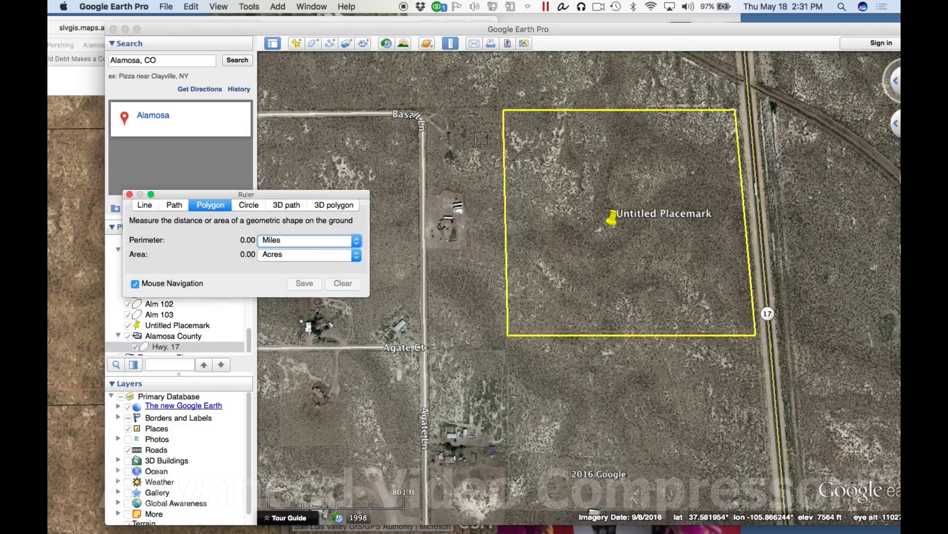
left_click(502, 110)
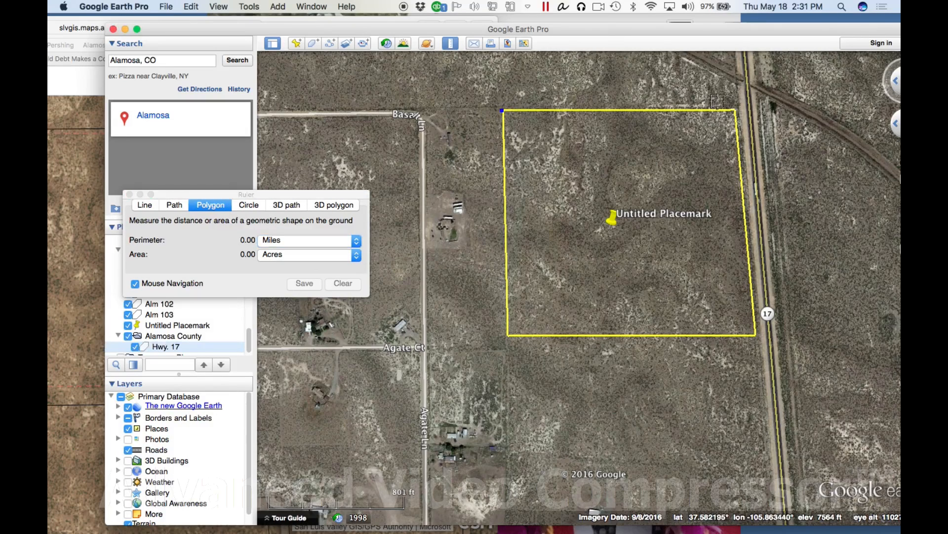
left_click(735, 107)
left_click(756, 334)
left_click(507, 334)
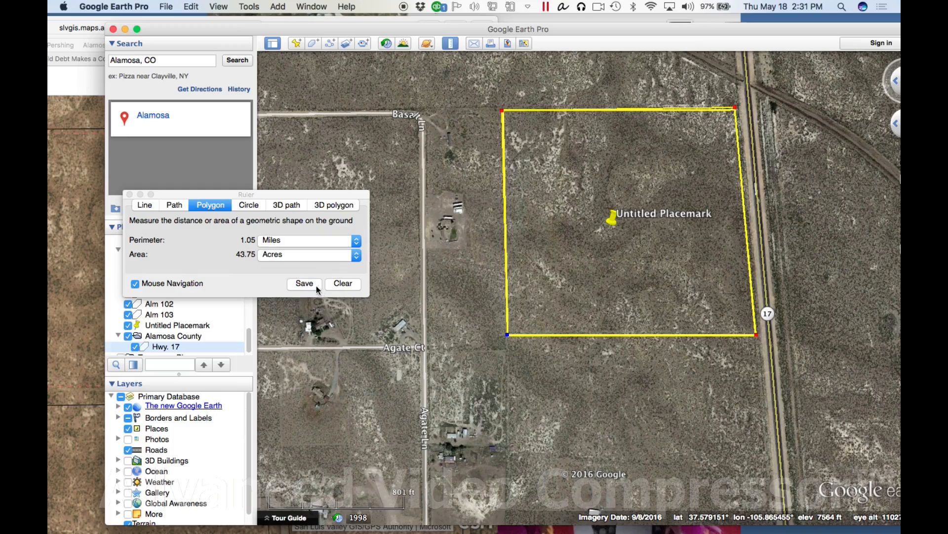
left_click(352, 285)
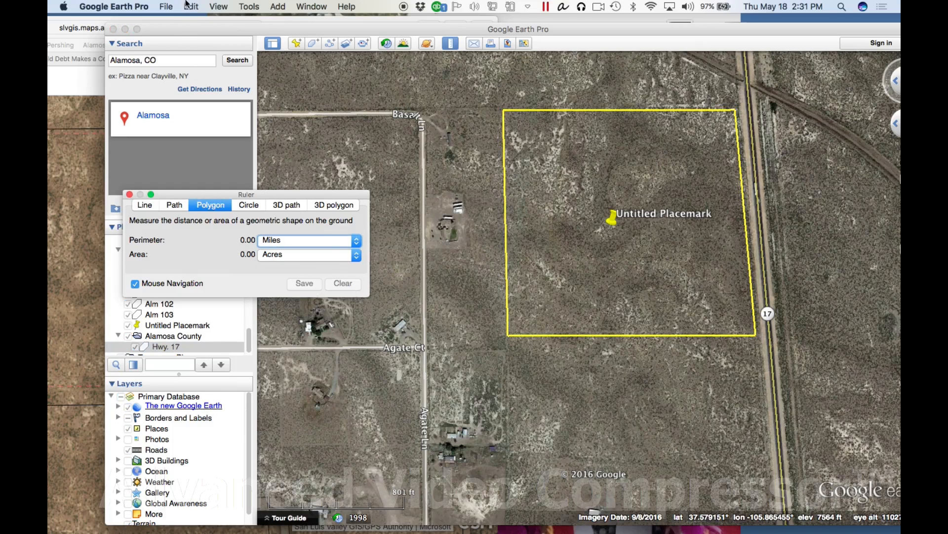
left_click(130, 194)
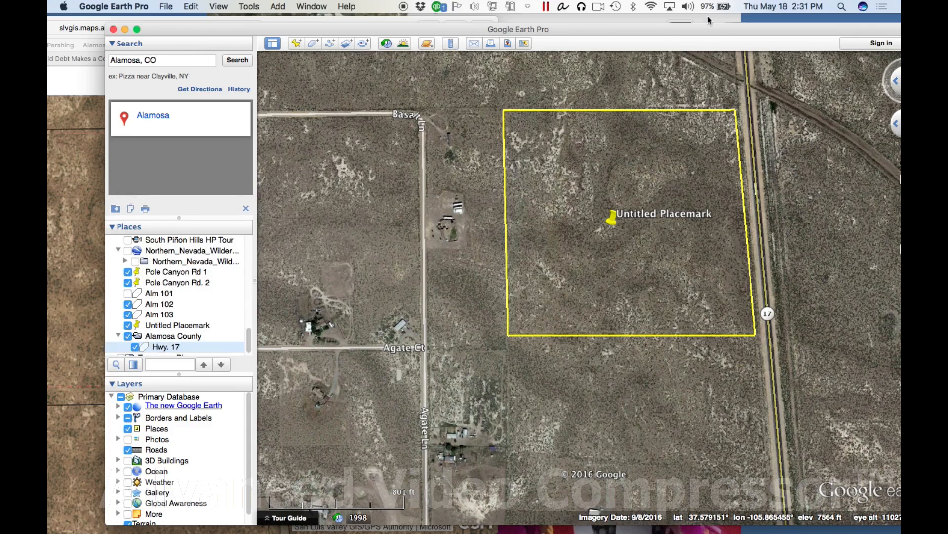
left_click_drag(711, 31, 678, 32)
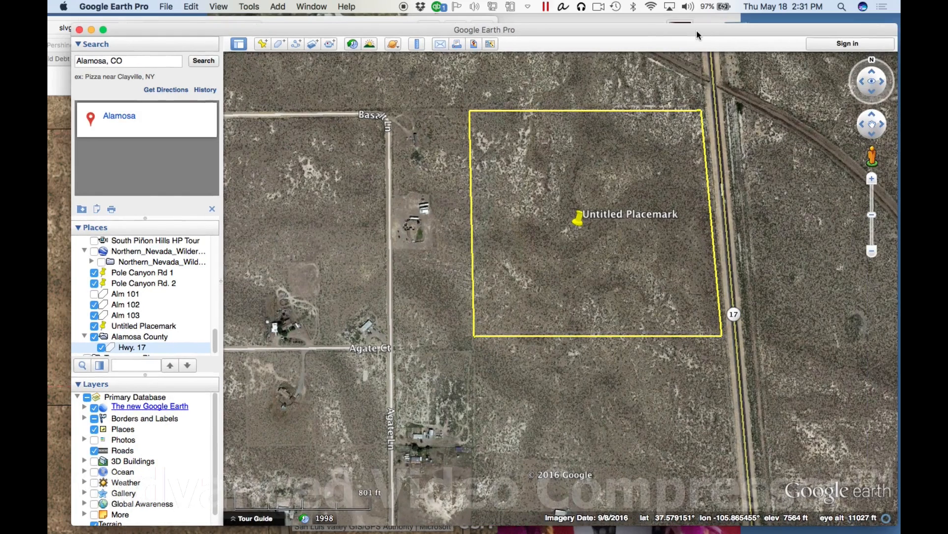